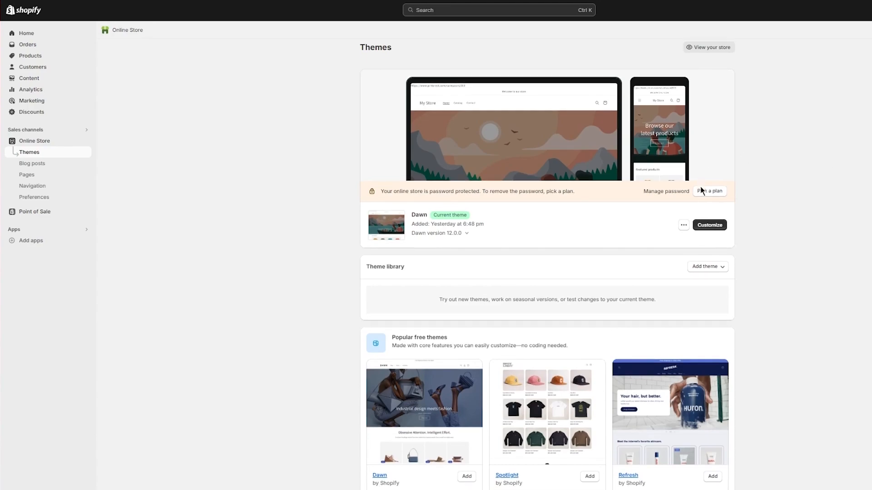
Add the free Dawn theme from the popular free themes to the theme library.
scroll(701, 188, "down", 3)
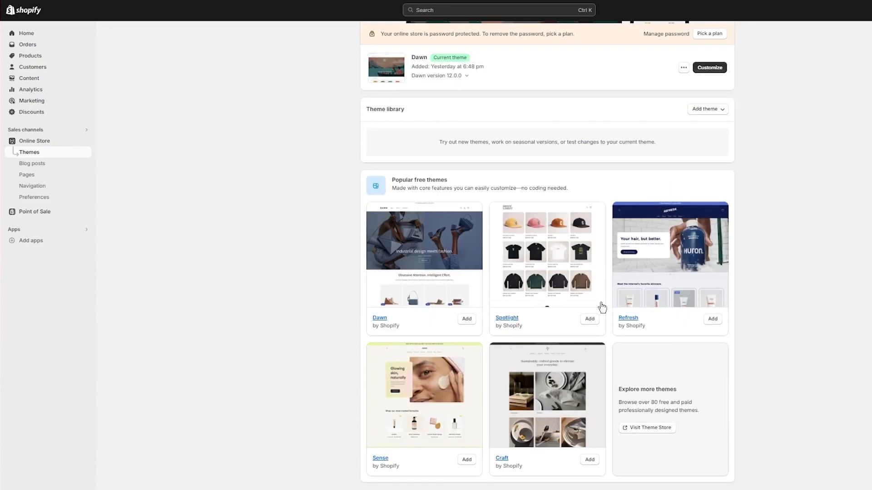
scroll(632, 237, "up", 3)
left_click(684, 228)
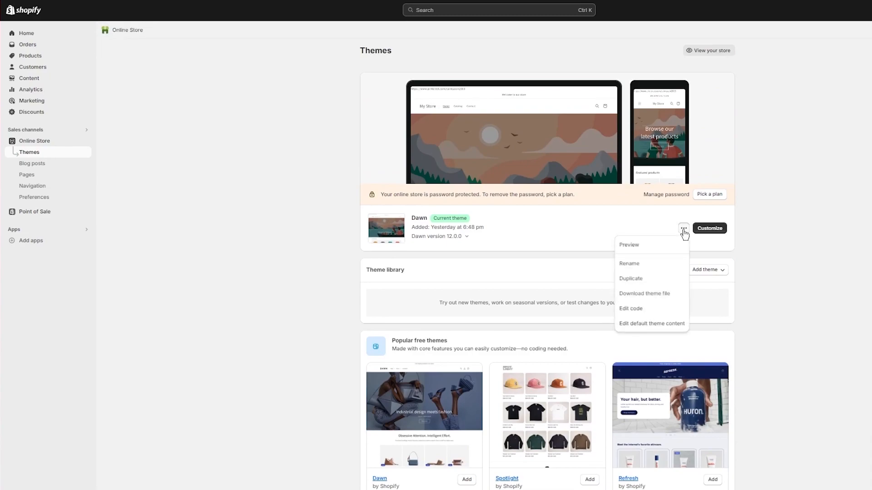
left_click(683, 231)
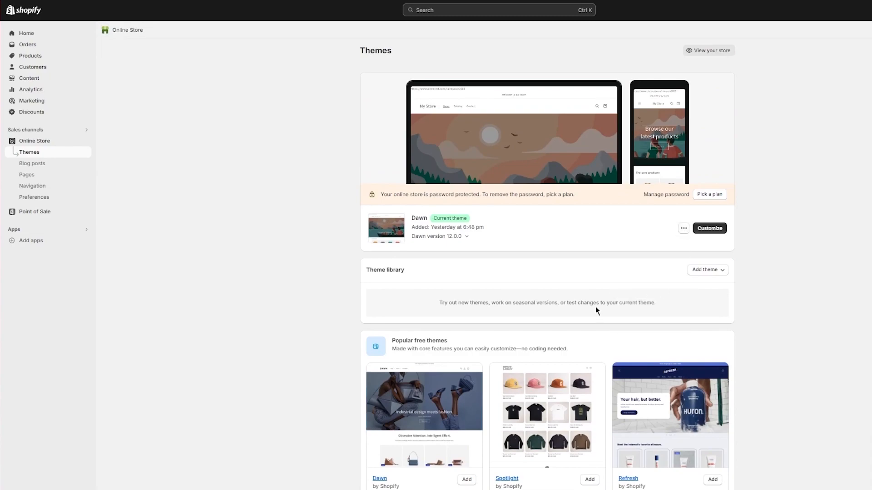
scroll(616, 308, "down", 3)
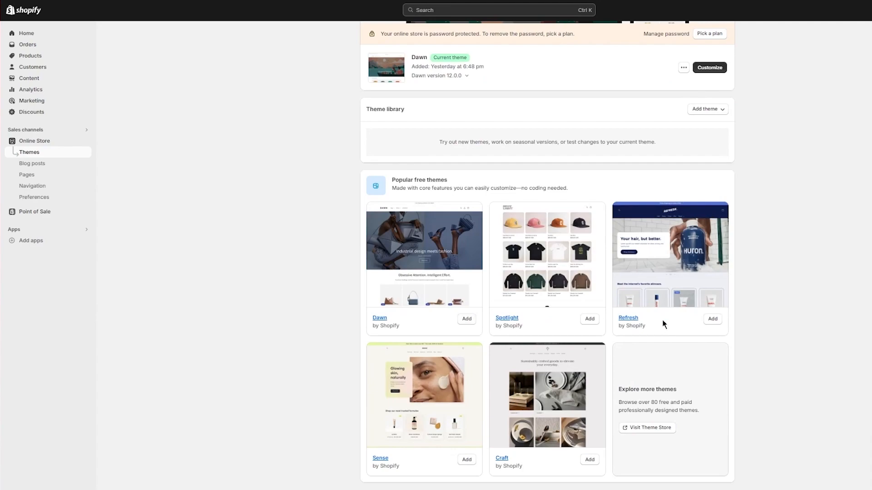
left_click(467, 320)
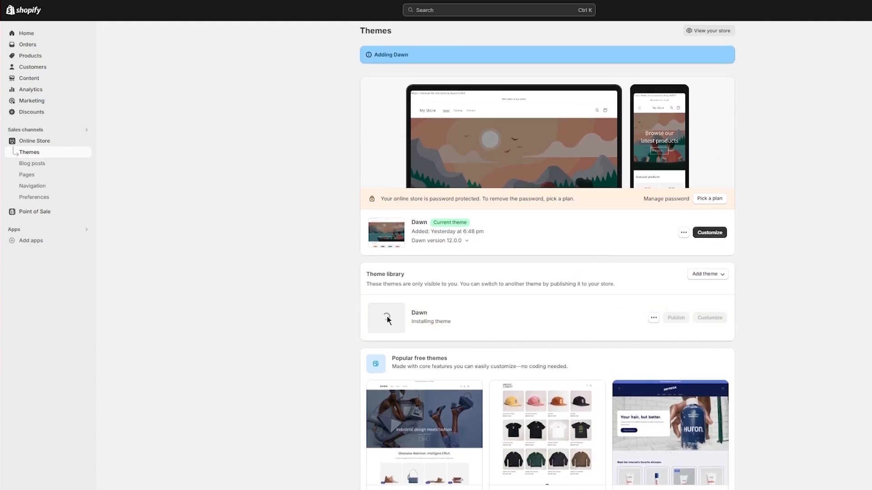
Open the current Dawn theme for customization and look over the home page preview.
left_click(684, 233)
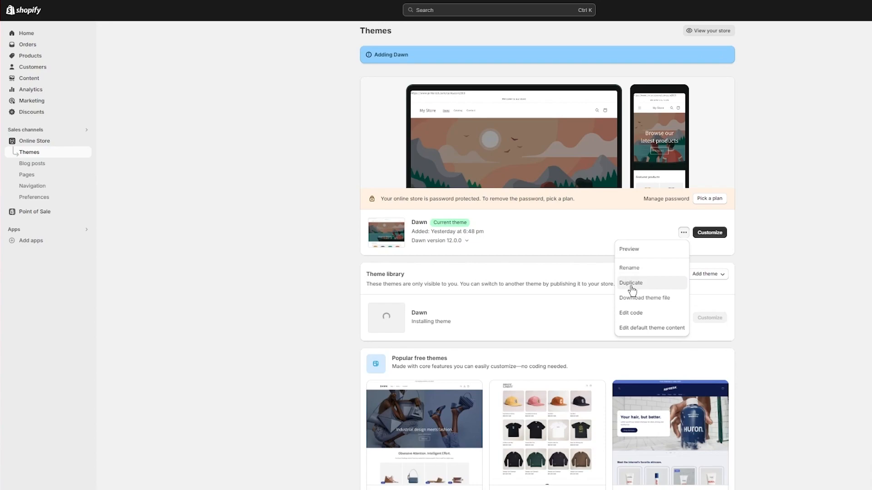
left_click(759, 258)
left_click(720, 235)
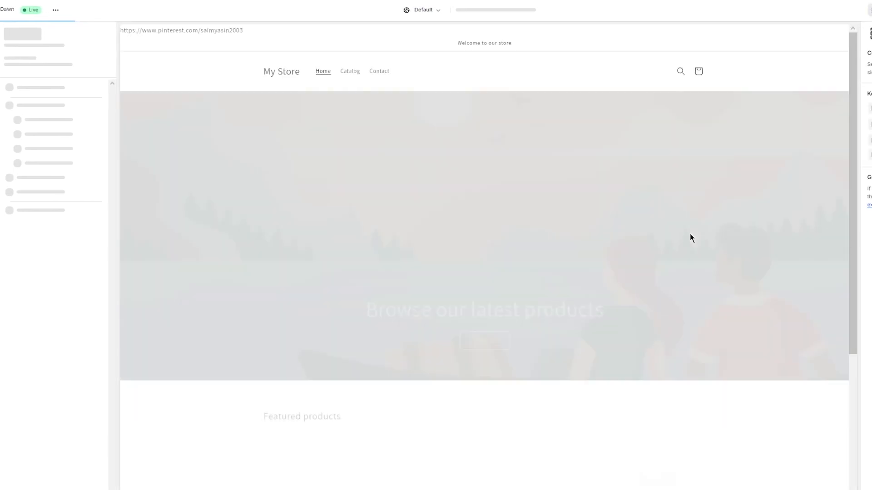
scroll(690, 238, "down", 3)
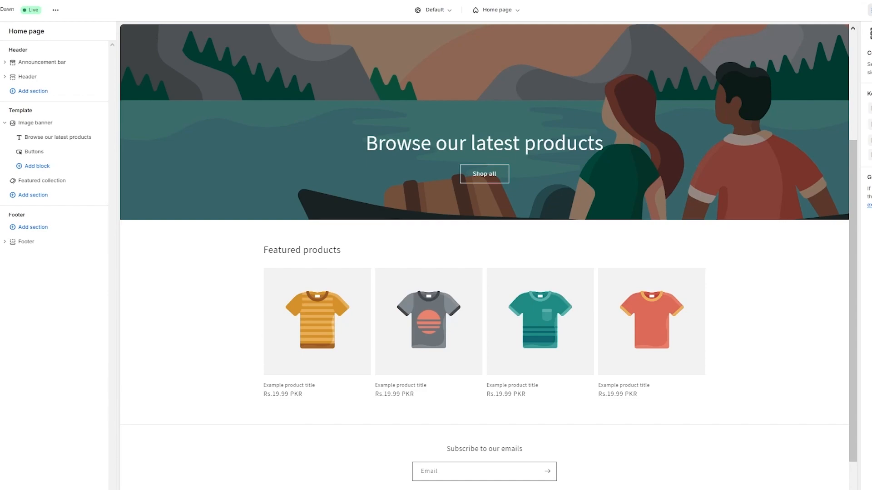
Change the header's desktop logo position so the store name is centred above the navigation menu.
mouse_move(46, 62)
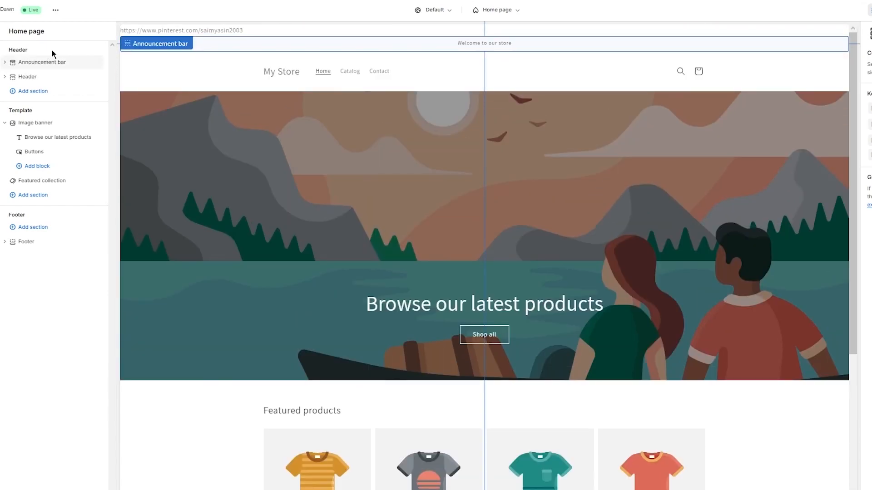
left_click(45, 77)
left_click(870, 58)
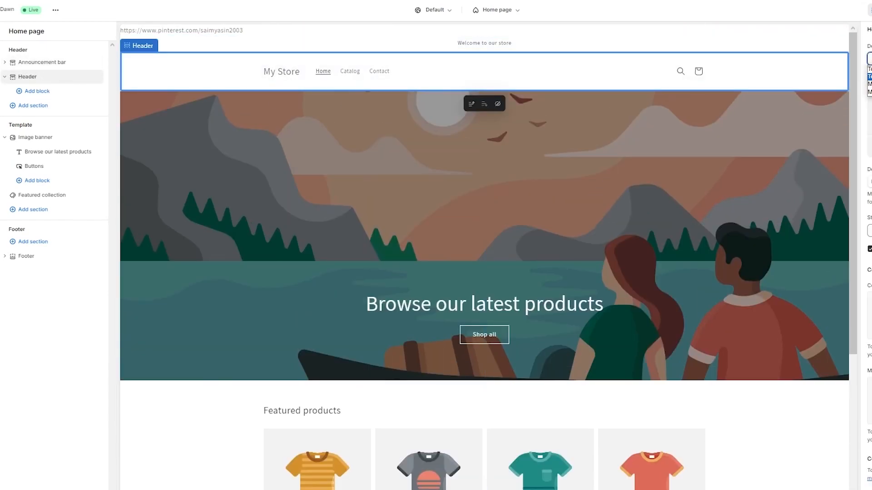
left_click(869, 85)
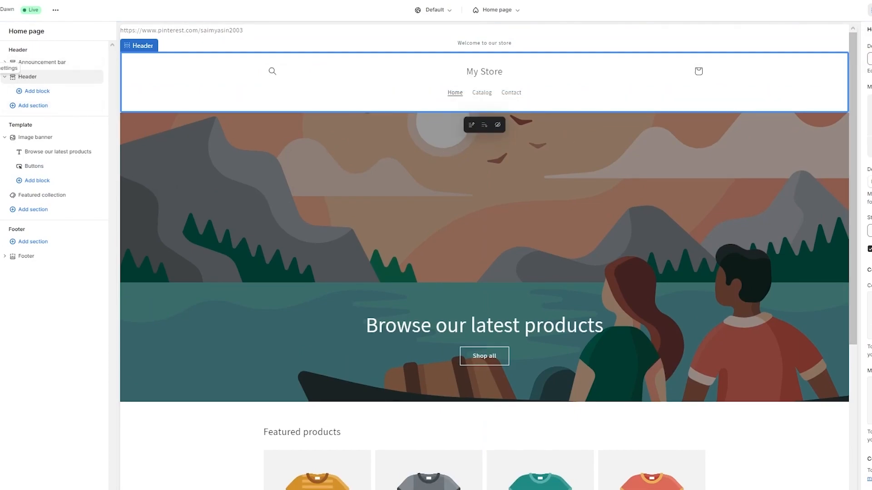
In the theme settings, upload the image pngwing.com (12).png and use it as the store logo.
left_click(0, 53)
left_click(49, 58)
left_click(43, 92)
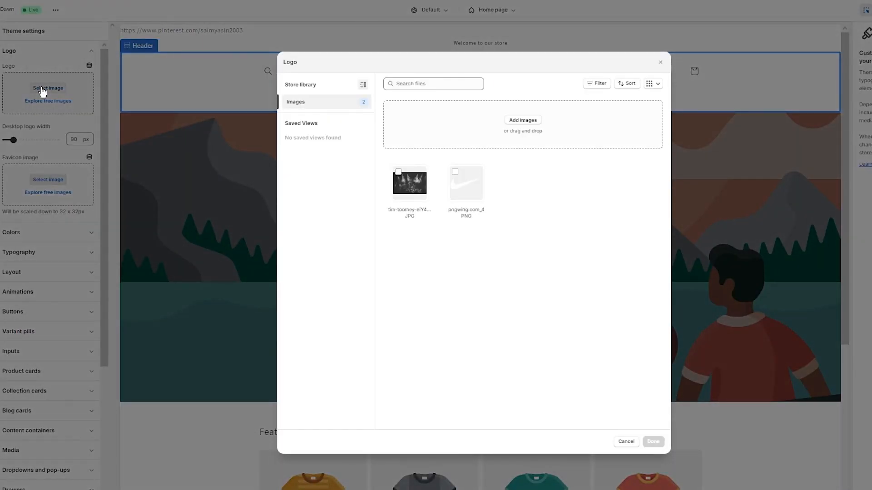
left_click(523, 120)
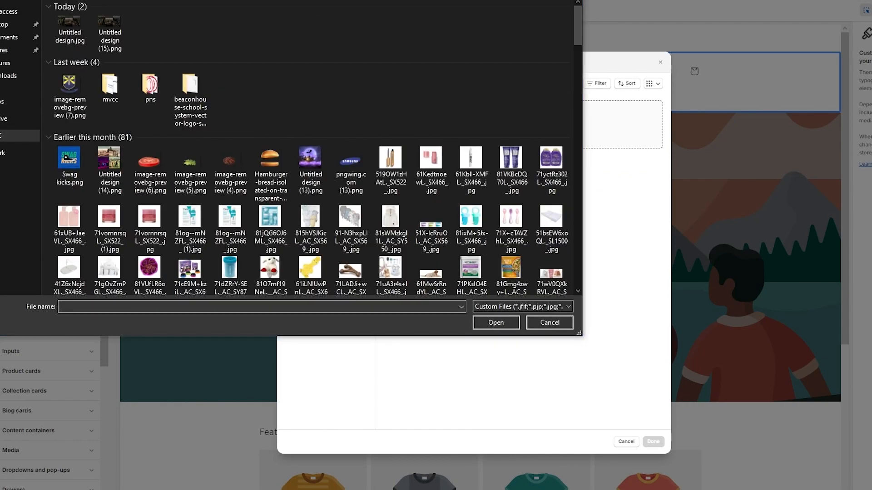
scroll(282, 177, "down", 3)
scroll(283, 177, "down", 5)
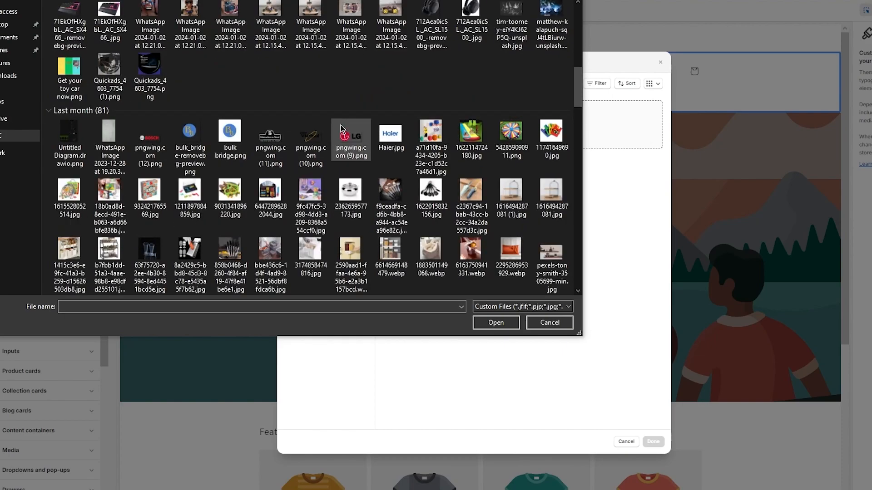
scroll(338, 100, "down", 10)
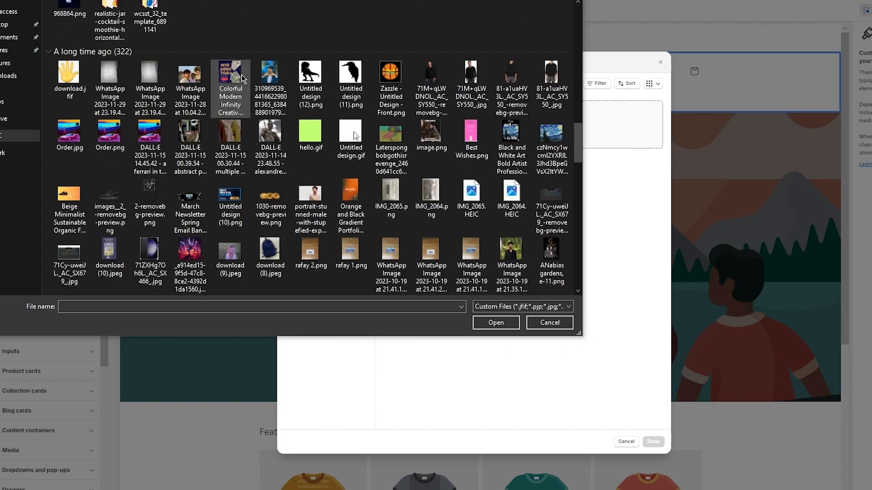
scroll(338, 101, "down", 10)
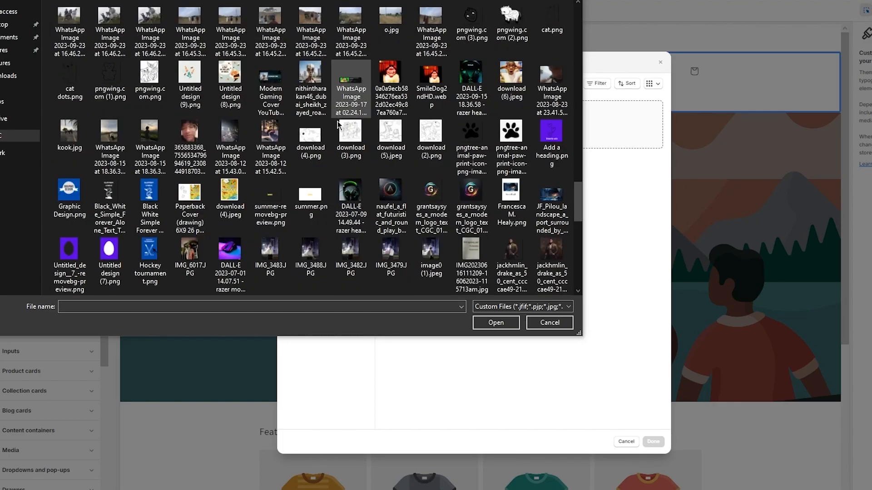
scroll(386, 157, "down", 10)
scroll(386, 157, "up", 15)
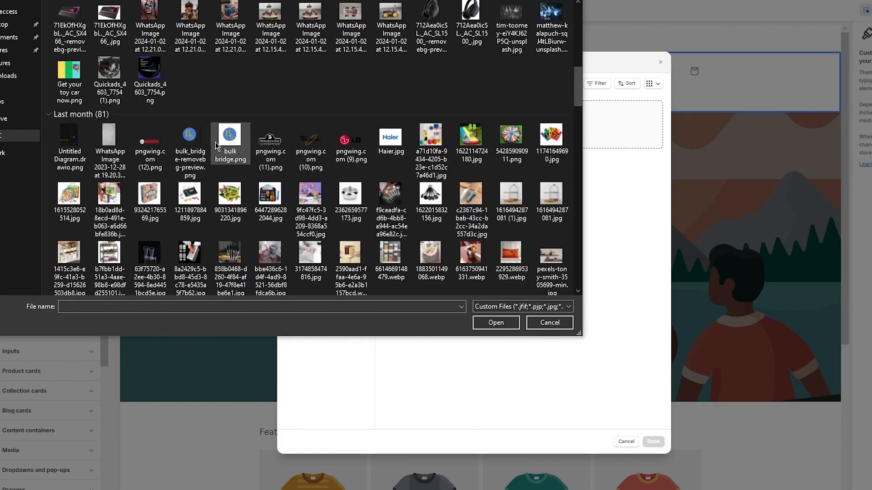
double_click(150, 146)
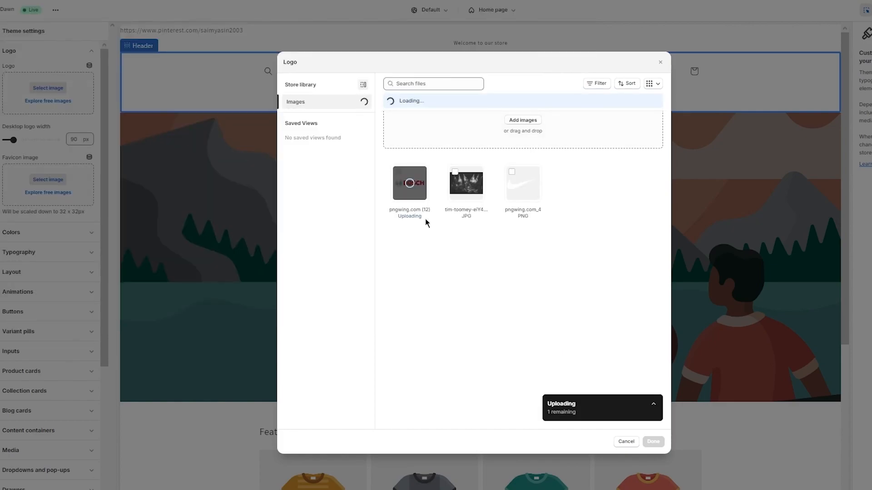
left_click(652, 442)
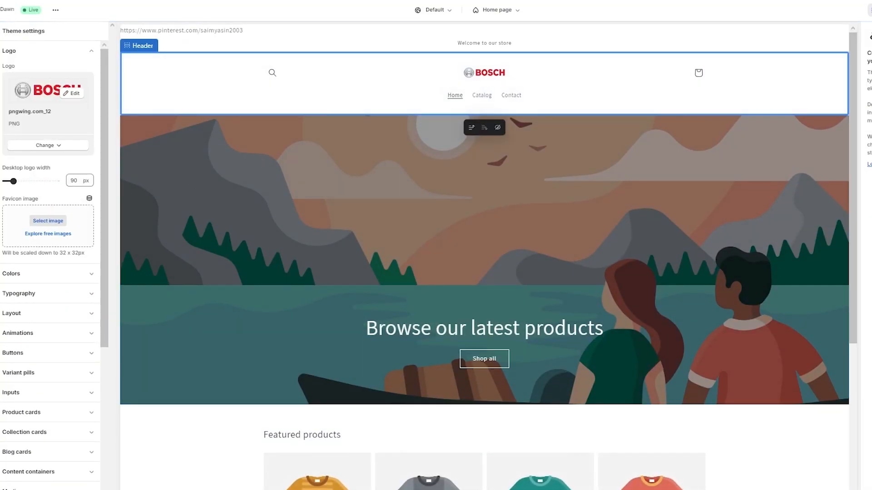
Set the desktop logo width to 300 px and close the logo settings.
left_click_drag(12, 182, 36, 181)
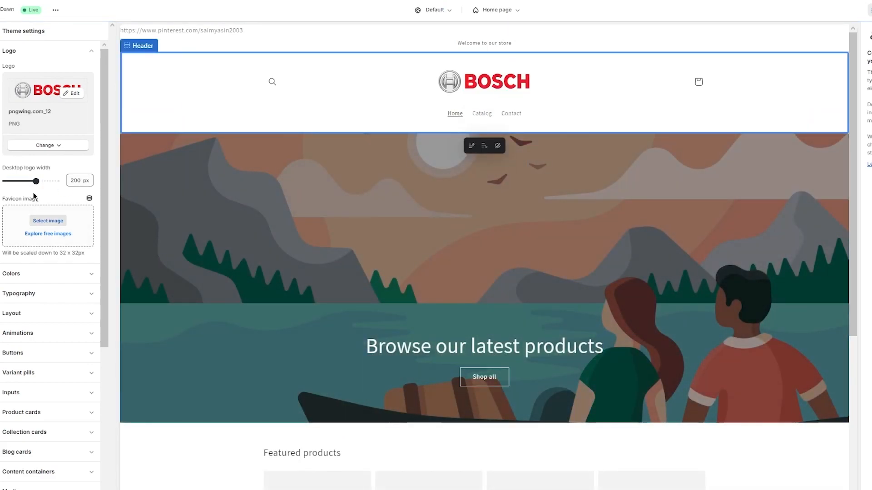
left_click_drag(36, 182, 138, 181)
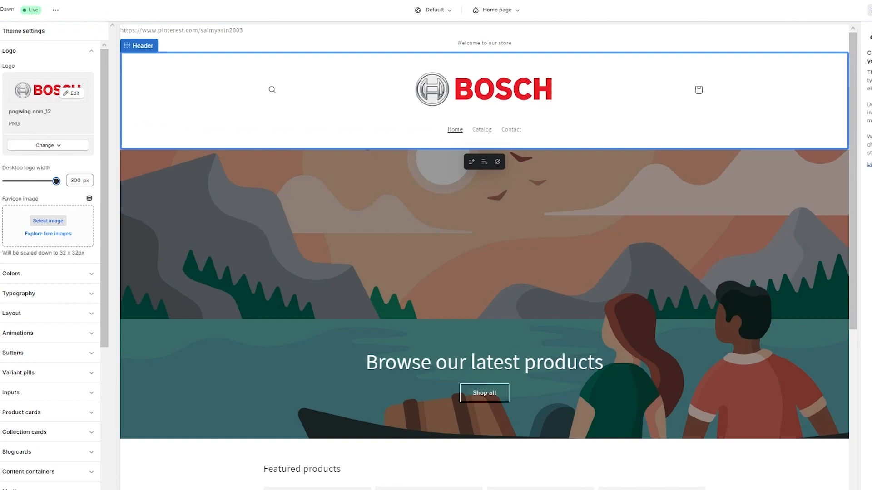
left_click(29, 52)
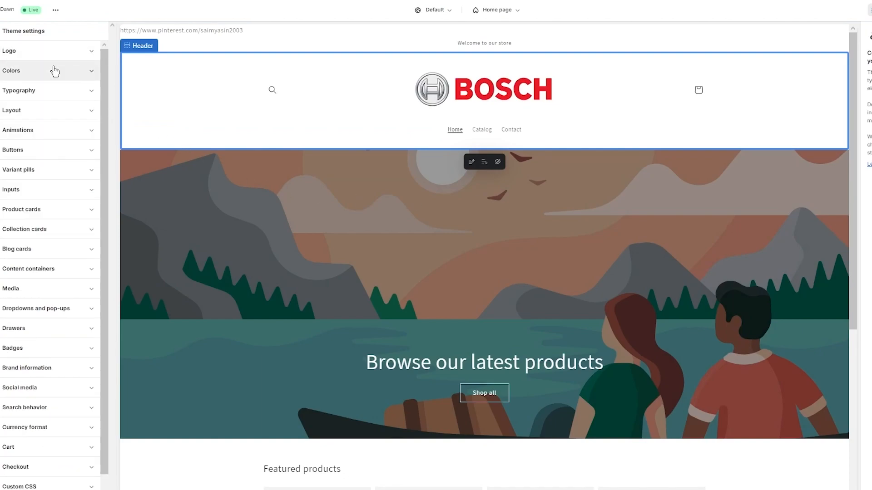
Set the background of color Scheme 1 to the light pink #FFEAEA.
left_click(54, 71)
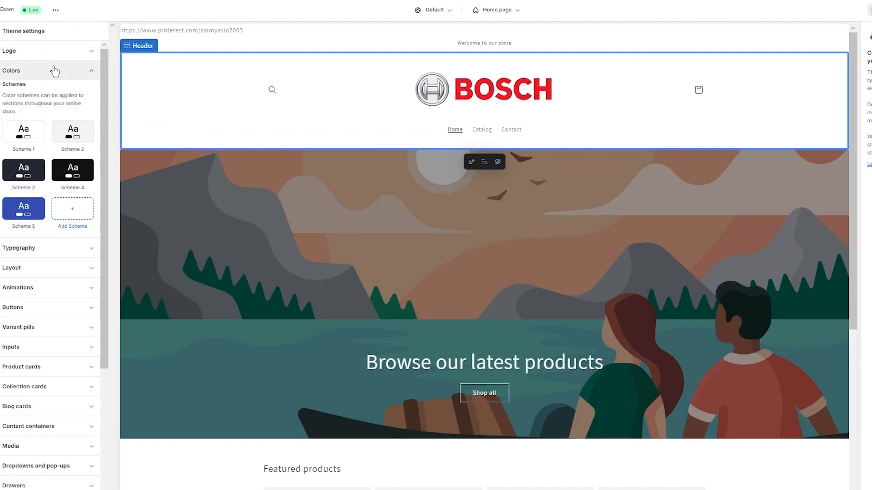
left_click(20, 132)
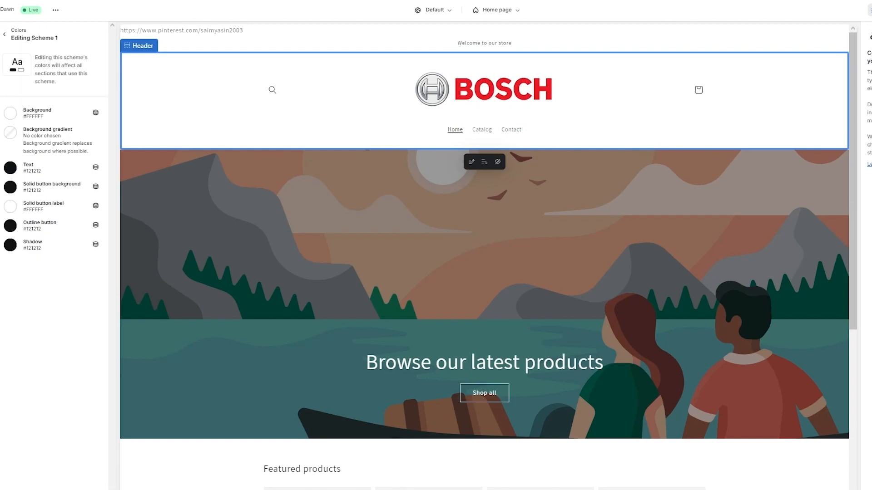
left_click(10, 113)
left_click(30, 144)
left_click_drag(24, 140, 12, 122)
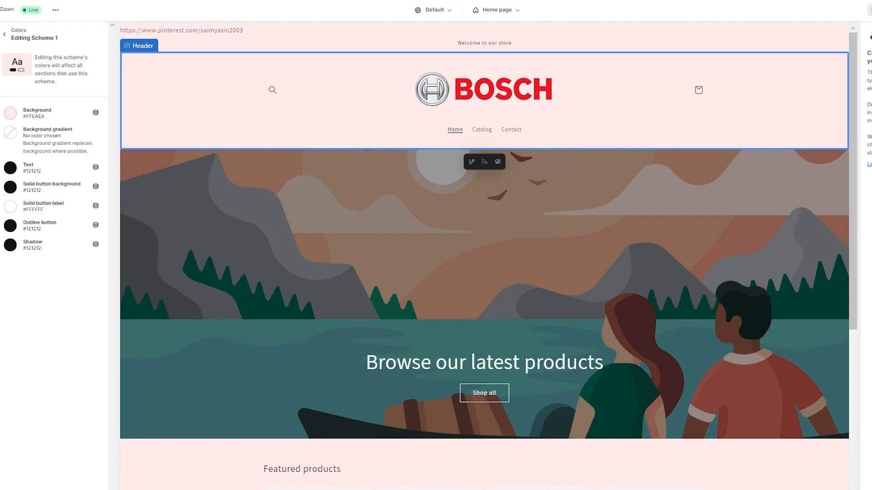
Set both the text and the solid button background of Scheme 1 to #BC4545 and return to the scheme list.
left_click(10, 167)
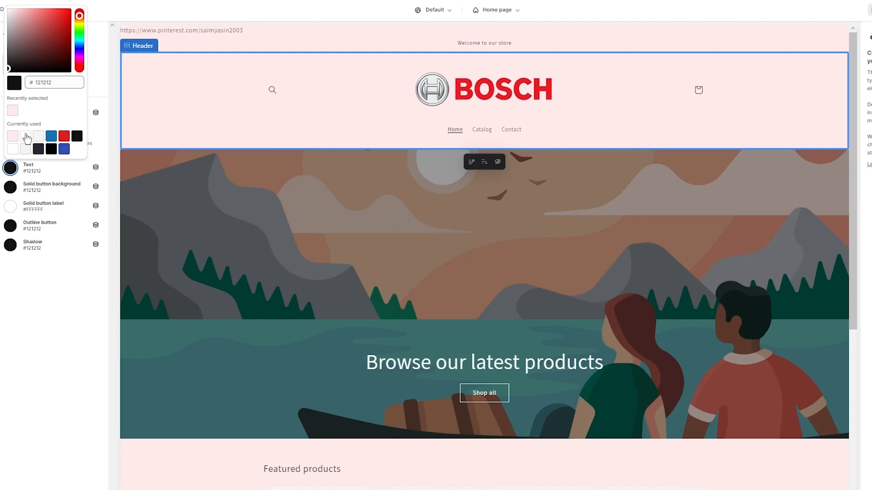
left_click_drag(26, 58, 48, 26)
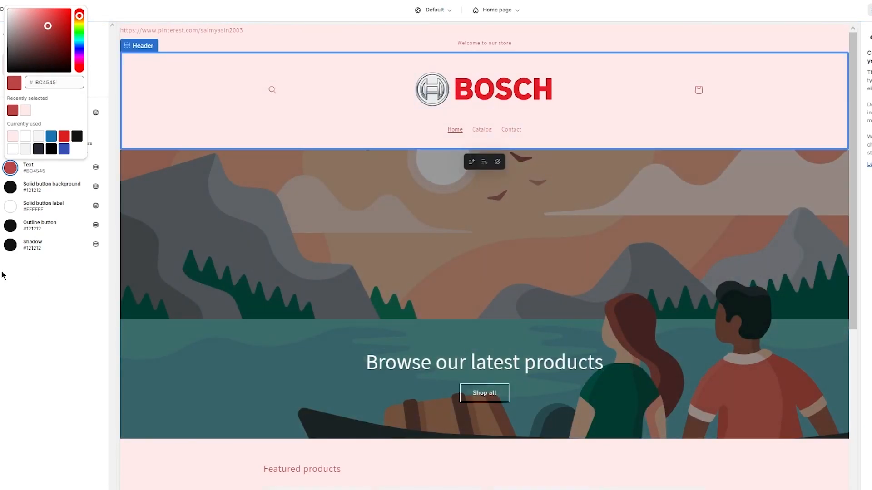
left_click(10, 187)
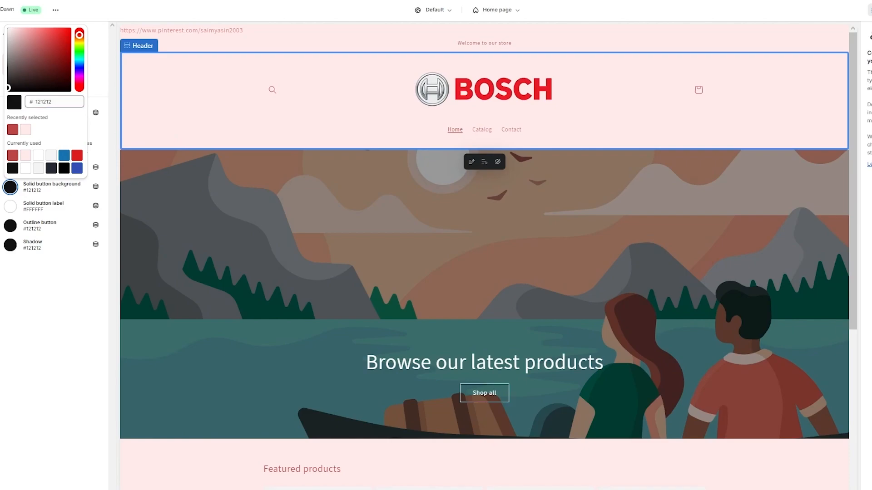
left_click(13, 130)
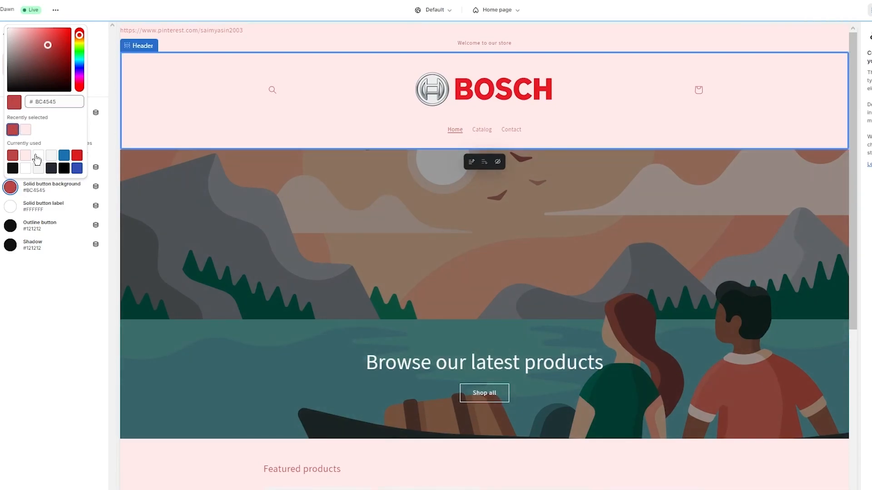
left_click(397, 285)
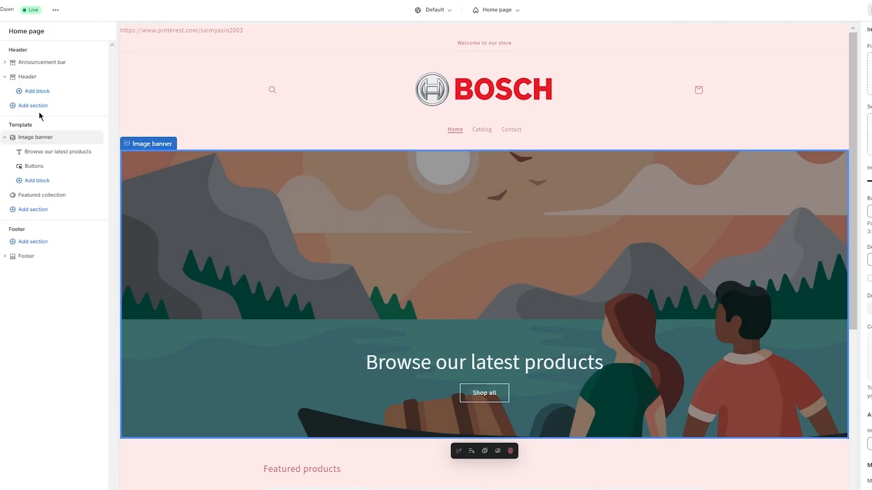
left_click(0, 51)
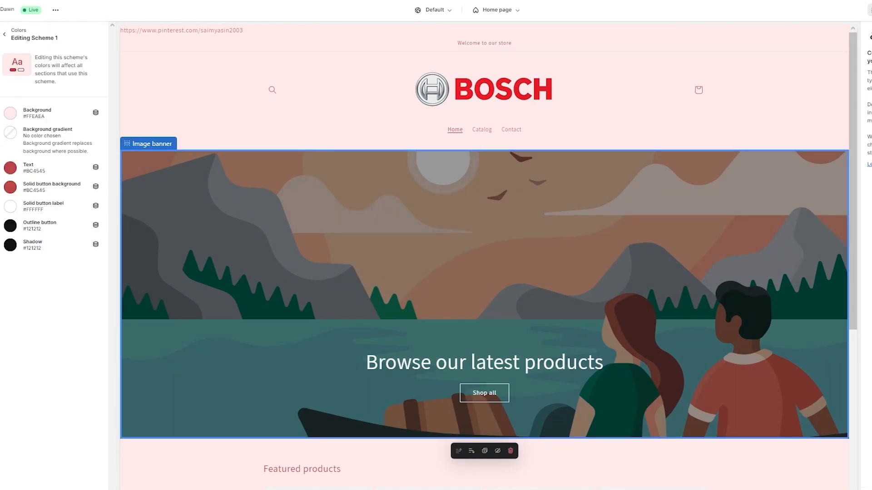
left_click(7, 36)
Set the background of color Scheme 2 to the red #BC4545.
scroll(557, 181, "down", 6)
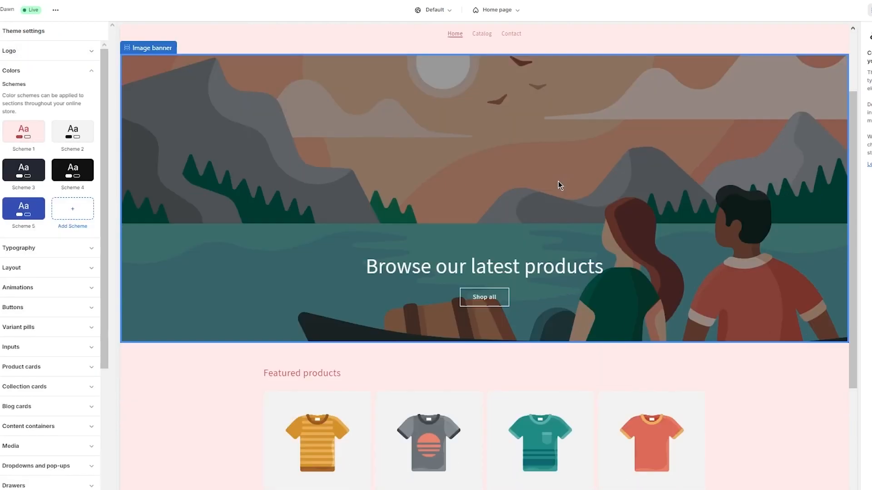
scroll(558, 181, "up", 6)
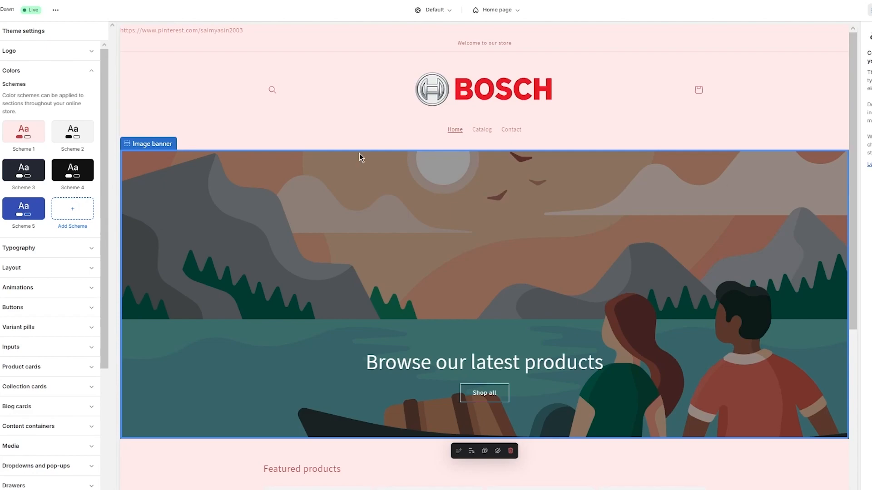
left_click(55, 136)
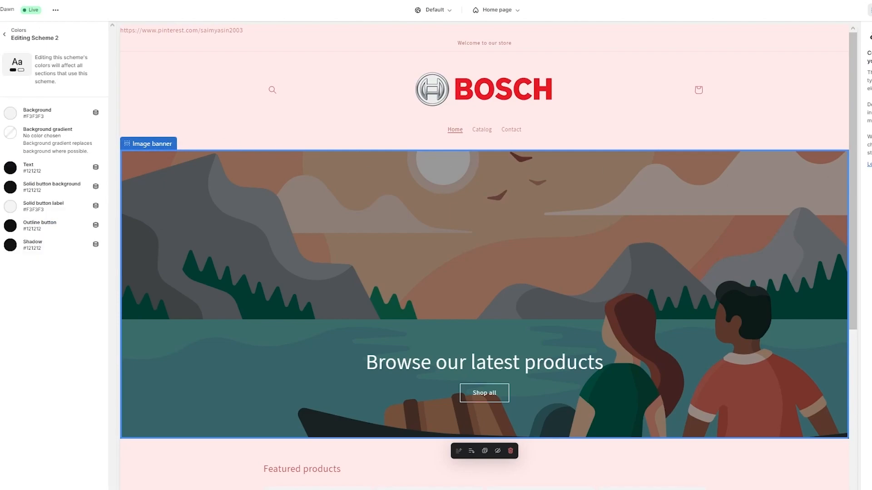
left_click(10, 113)
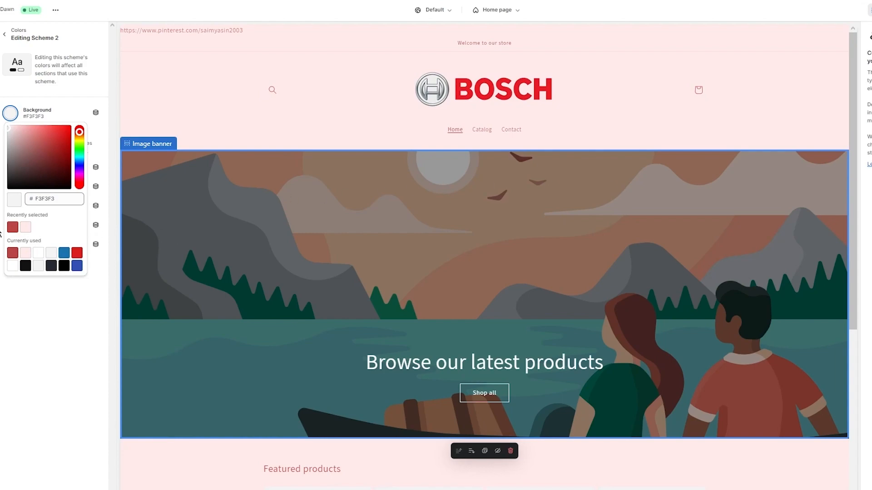
left_click(15, 226)
left_click(27, 296)
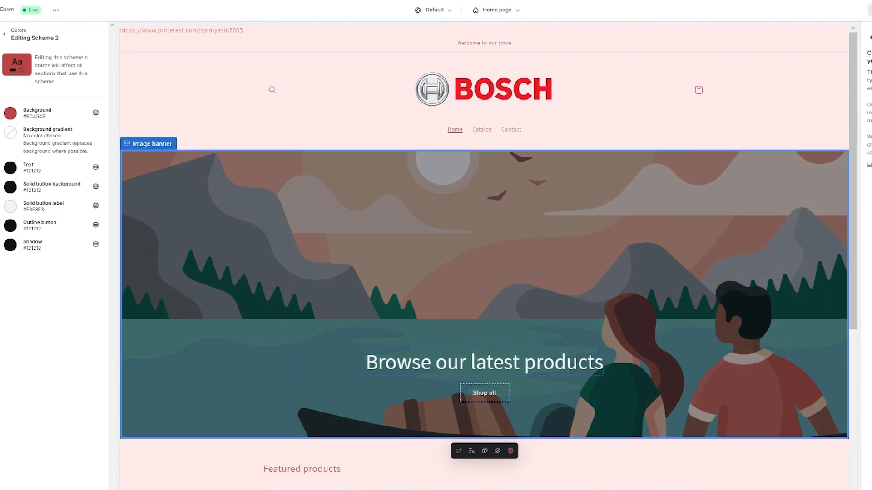
Set the text color of Scheme 2 to white #FFF and return to the scheme list.
left_click(11, 168)
left_click(38, 136)
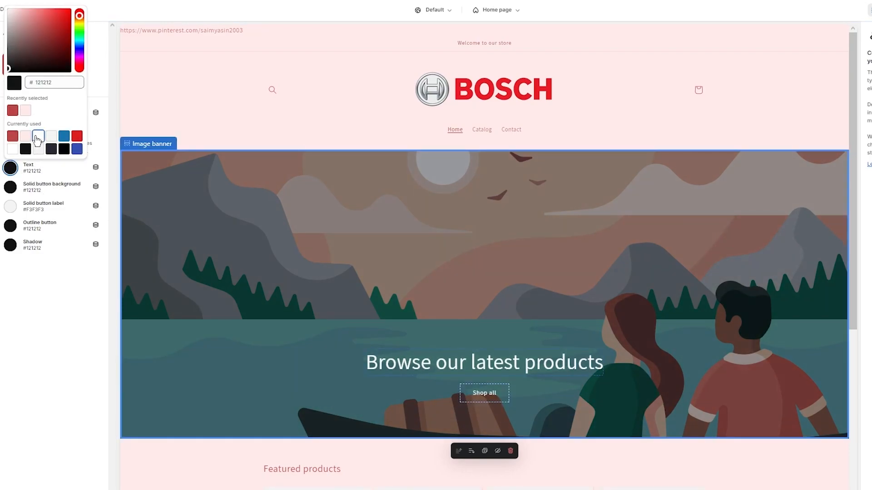
left_click(304, 272)
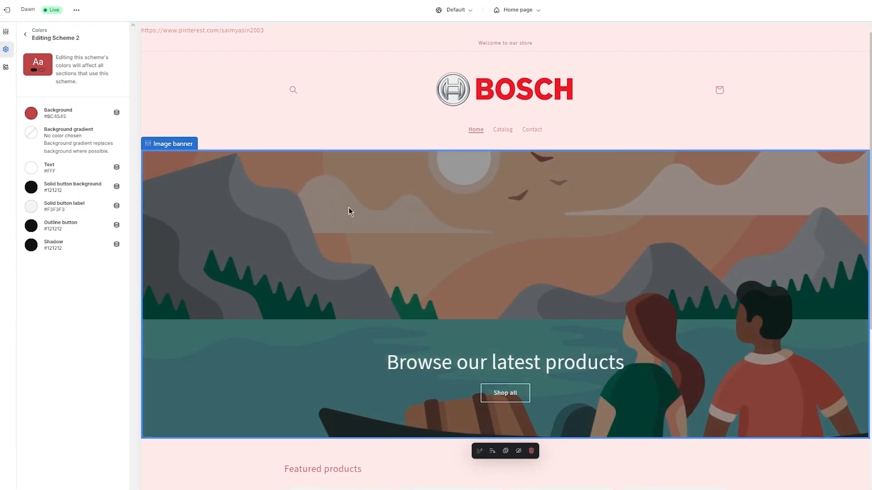
left_click(25, 35)
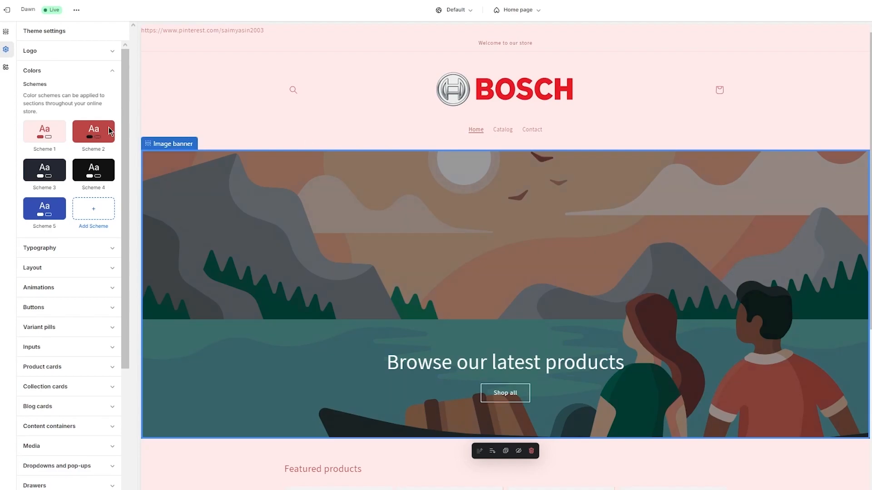
In the home page's Header section, set the sticky header to Always and check it by scrolling the preview.
left_click(6, 32)
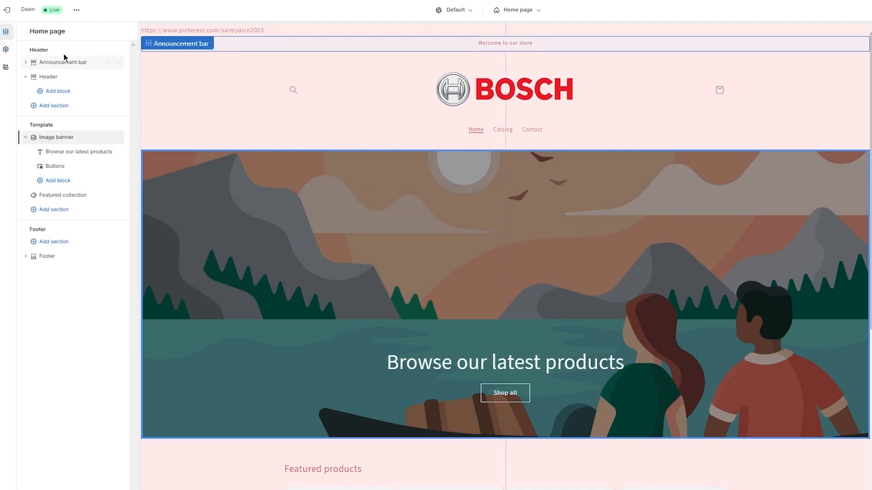
left_click(50, 76)
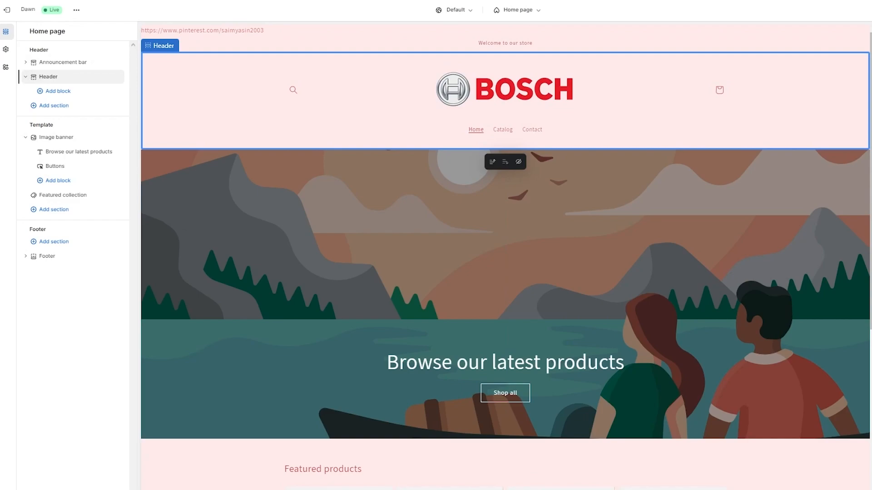
scroll(710, 191, "down", 5)
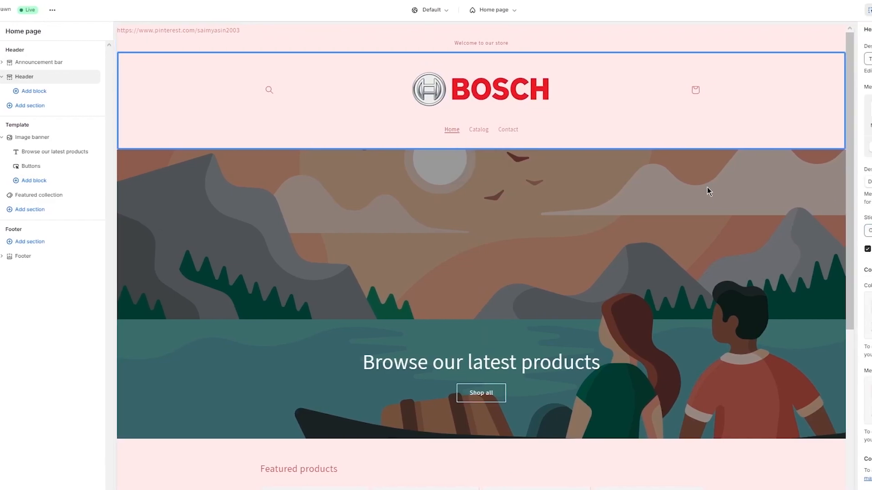
scroll(685, 191, "up", 5)
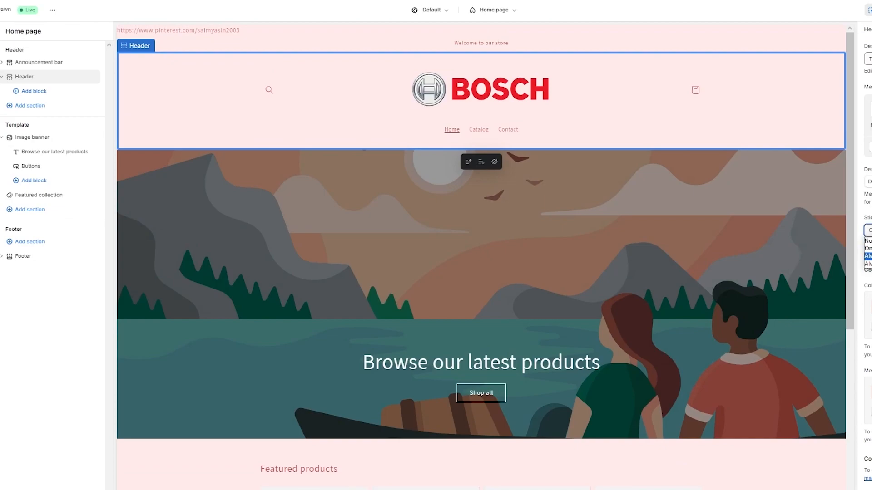
scroll(561, 226, "down", 5)
scroll(558, 232, "up", 5)
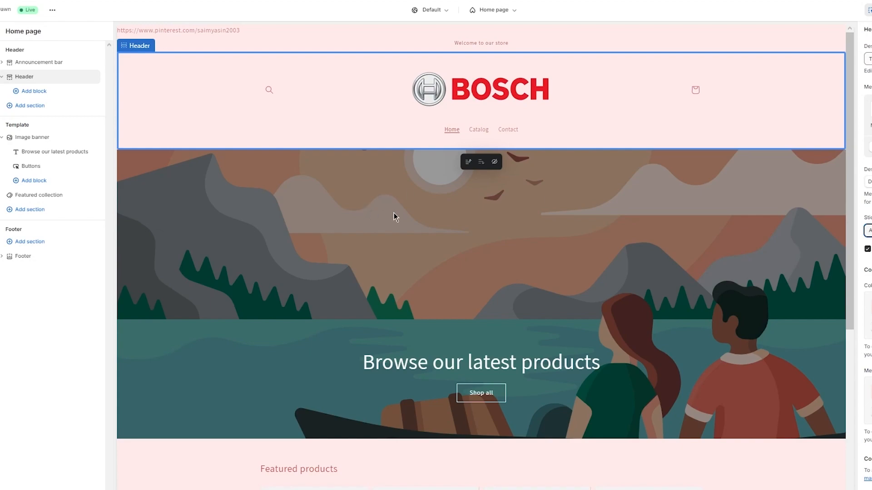
Add a Slideshow section between the image banner and the Featured products section.
left_click(619, 264)
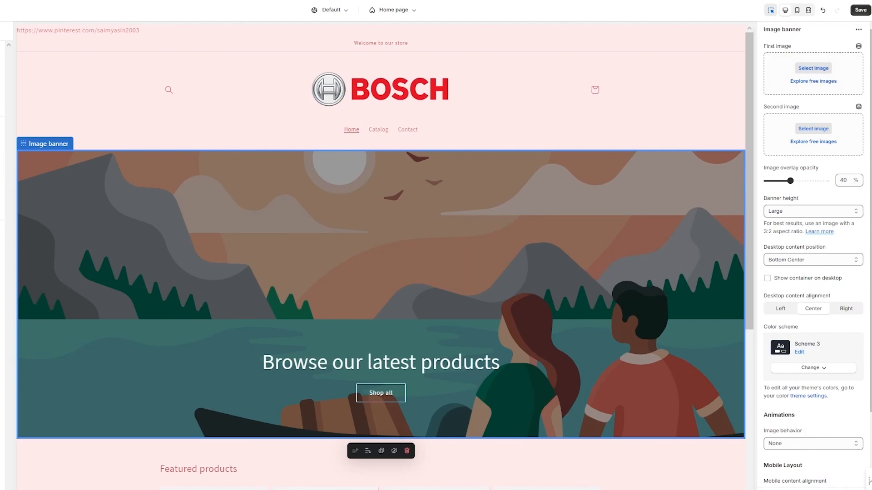
scroll(379, 376, "down", 3)
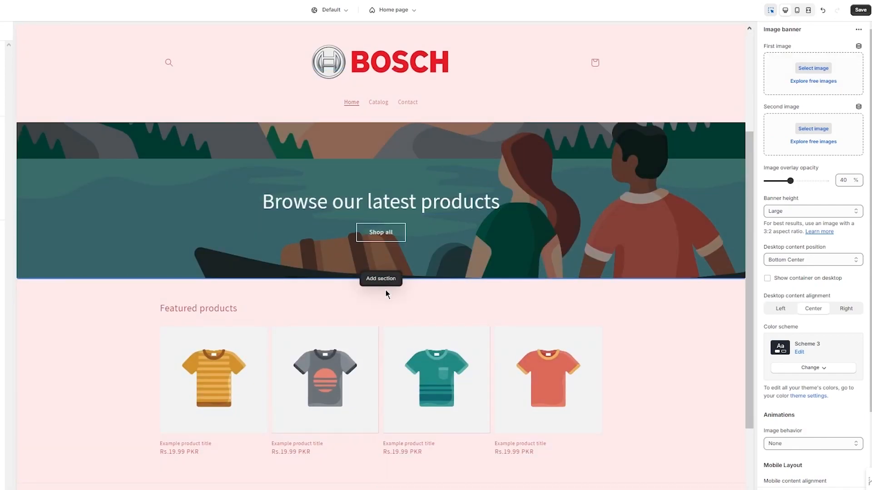
left_click(380, 278)
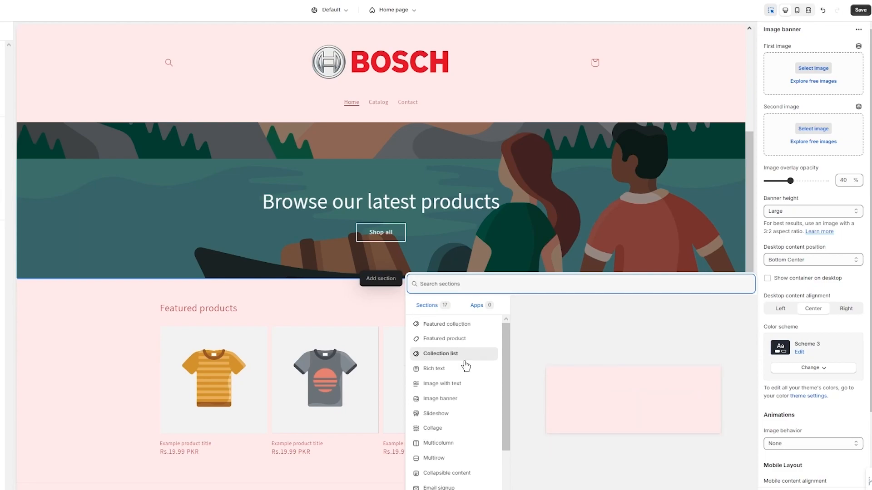
left_click(447, 421)
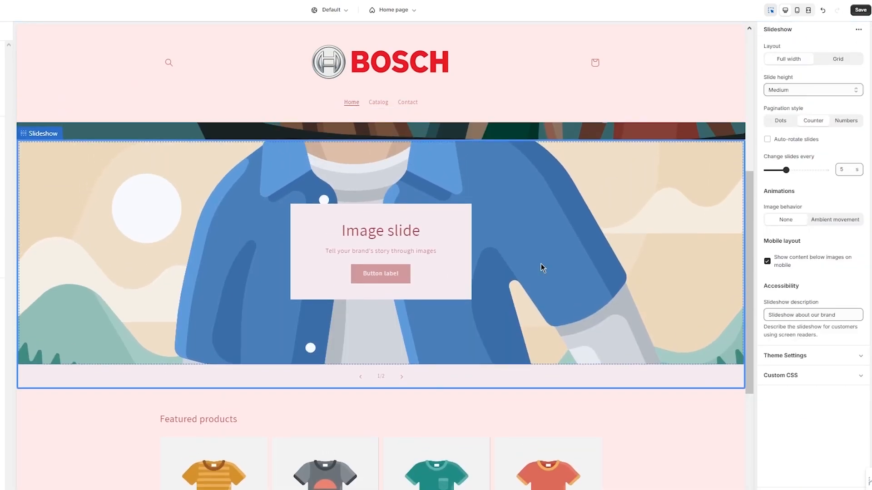
Open the image selection for the slideshow's first slide and start adding images from the computer.
left_click(540, 264)
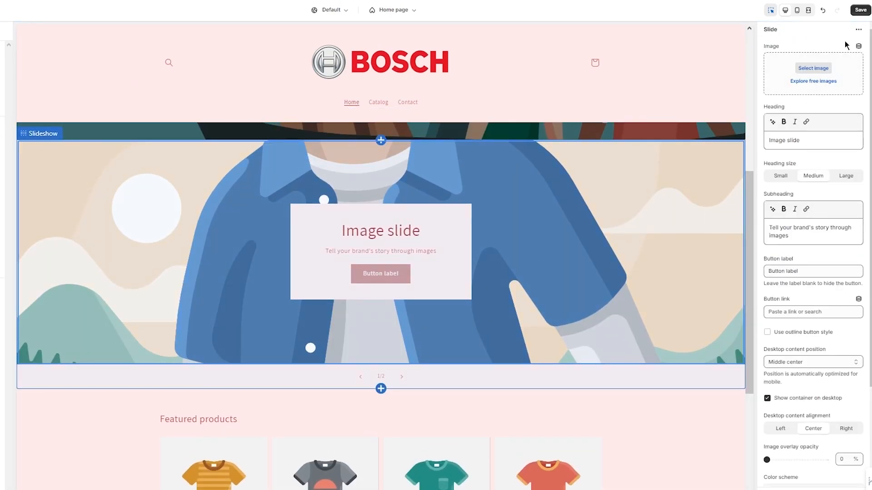
left_click(805, 71)
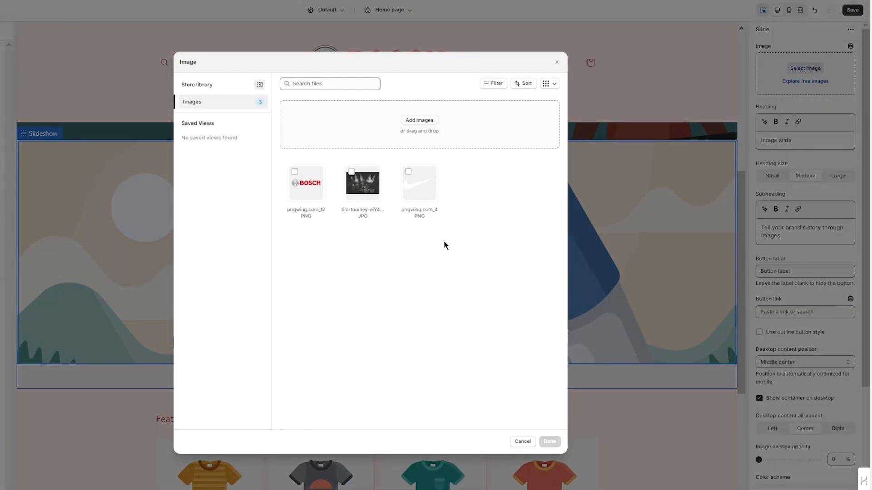
left_click(423, 123)
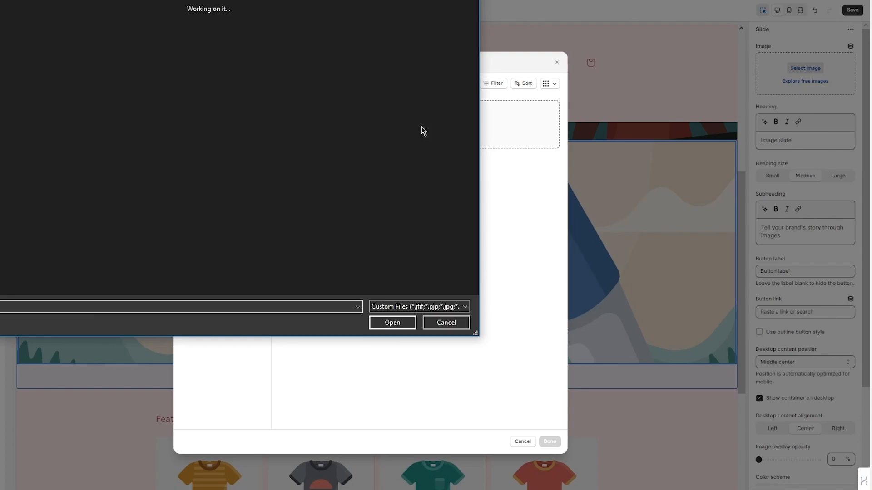
Look through the image files on the computer for product pictures to use in the slideshow.
scroll(235, 128, "down", 10)
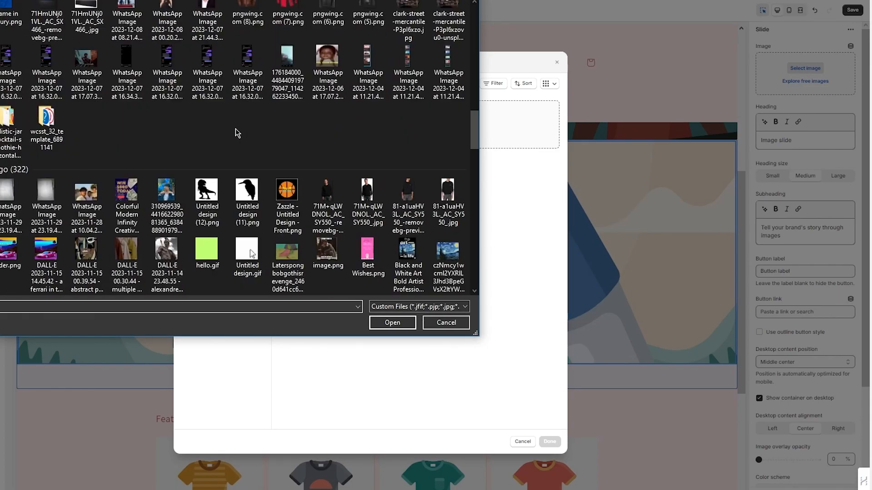
scroll(236, 129, "up", 8)
scroll(235, 131, "down", 1)
scroll(236, 131, "up", 1)
scroll(177, 131, "down", 5)
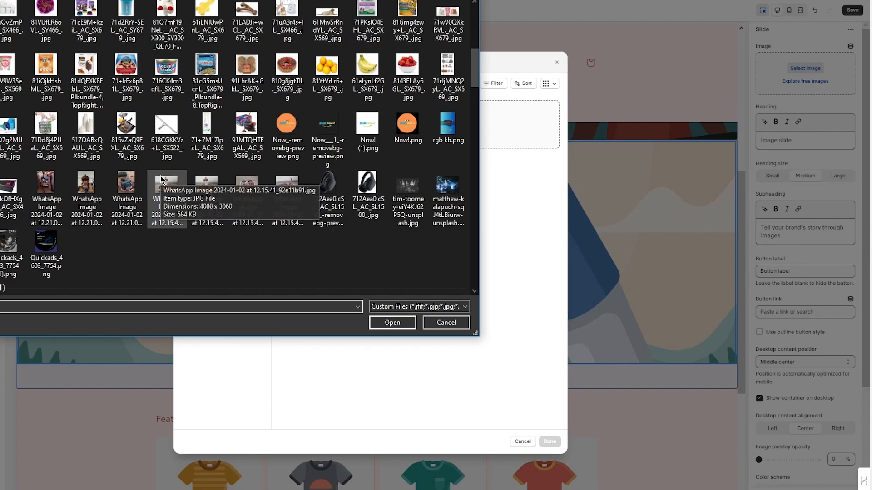
scroll(368, 166, "up", 4)
scroll(369, 165, "up", 1)
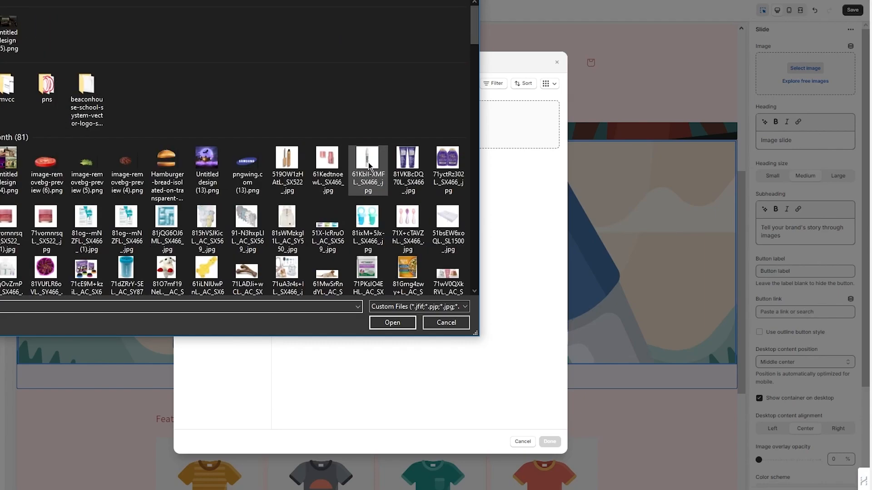
scroll(263, 81, "down", 4)
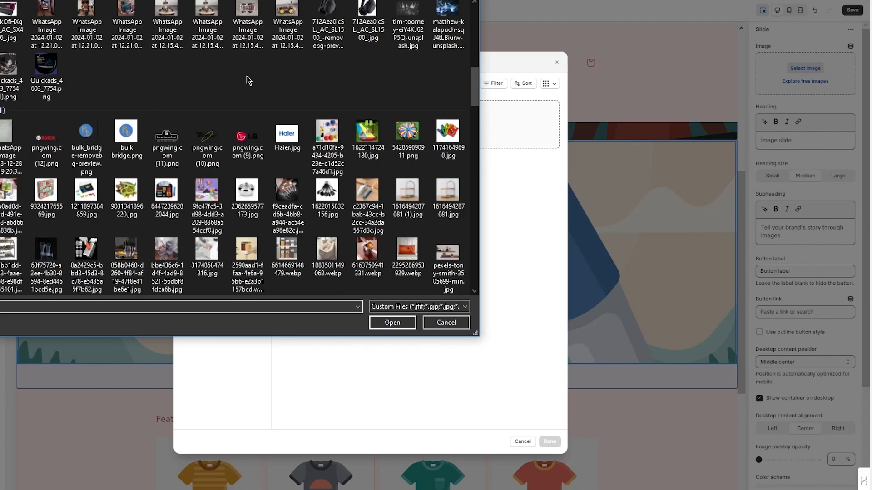
scroll(247, 81, "up", 4)
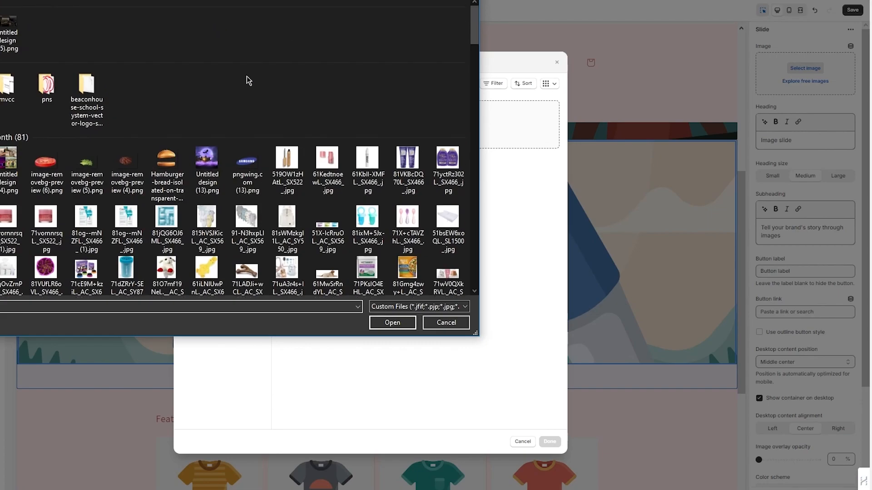
right_click(247, 75)
left_click(265, 115)
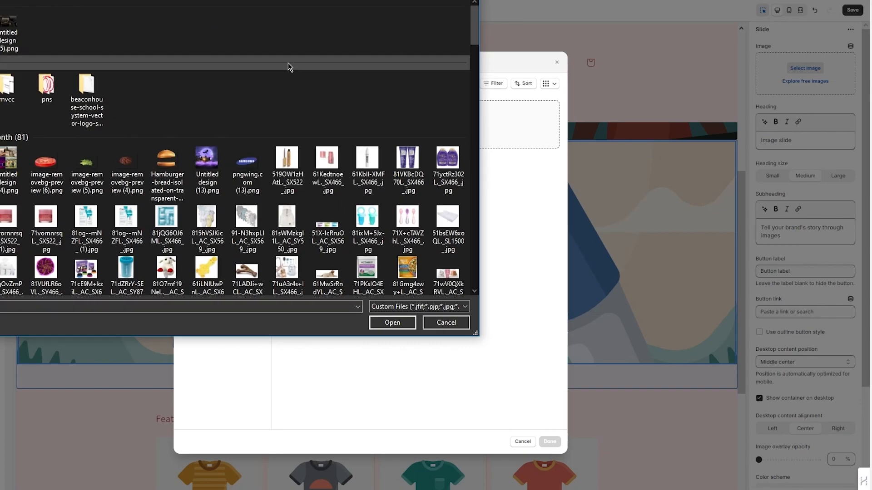
scroll(288, 66, "down", 3)
scroll(288, 67, "down", 3)
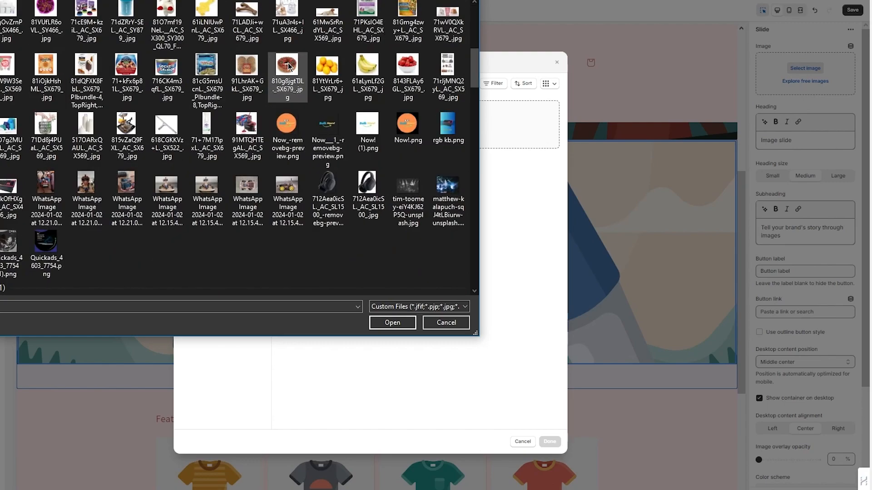
scroll(288, 87, "up", 3)
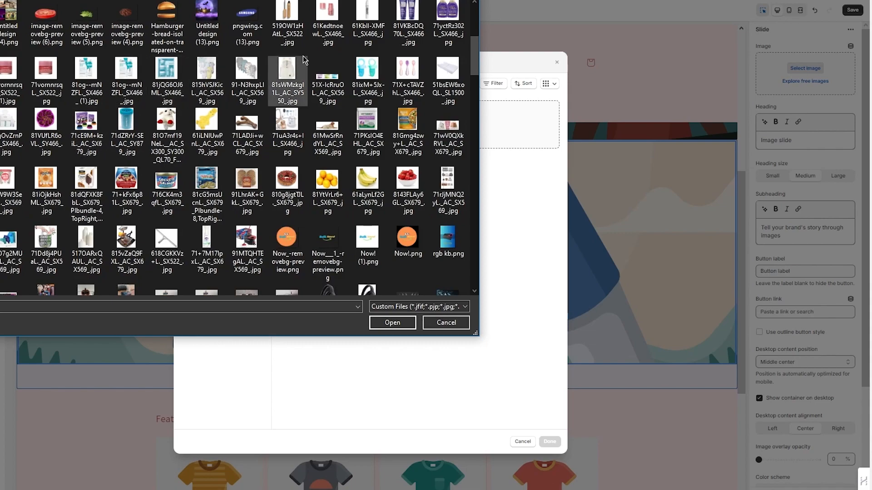
Upload ten beauty product images, from 519OW1zHAtL._SX522_.jpg to the two 81og--mNZFL files, to the store library.
left_click(288, 25)
left_click(327, 27, "ctrl")
left_click(367, 27, "ctrl")
left_click(407, 28, "ctrl")
left_click(450, 14, "ctrl")
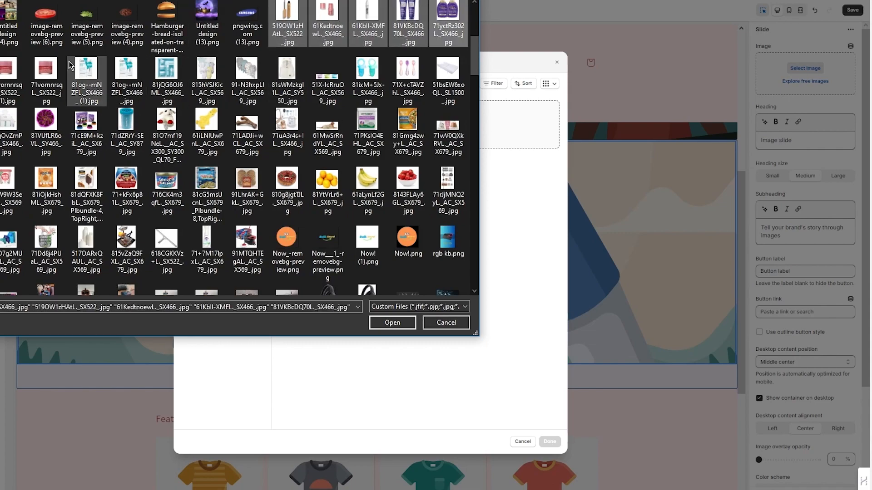
left_click(0, 77, "ctrl")
left_click(9, 75, "ctrl")
left_click(48, 73, "ctrl")
left_click(103, 78, "ctrl")
left_click(127, 77, "ctrl")
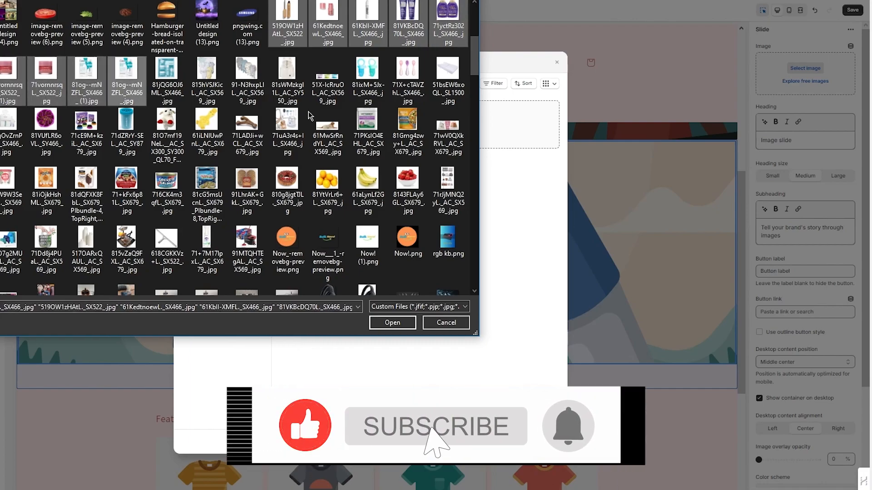
left_click(393, 322)
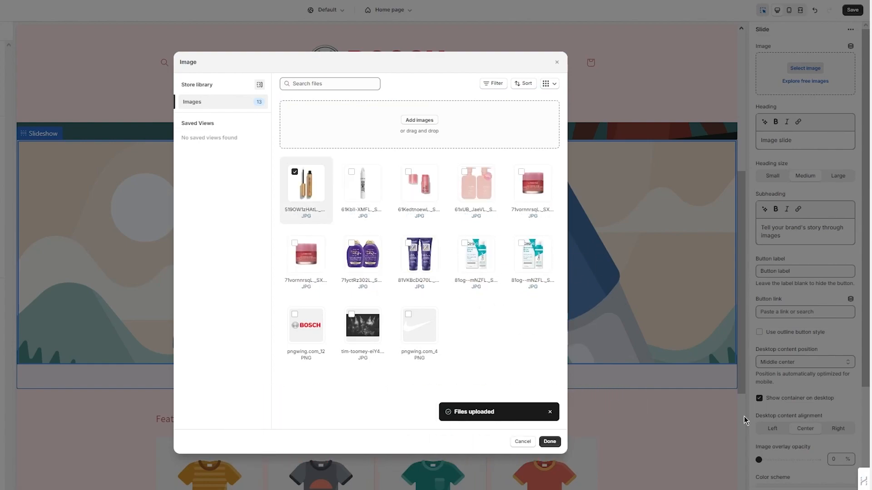
Use the mascara image 519OW1zHAtL._SX522 as the first slide's image and review the slide's remaining settings.
left_click(408, 181)
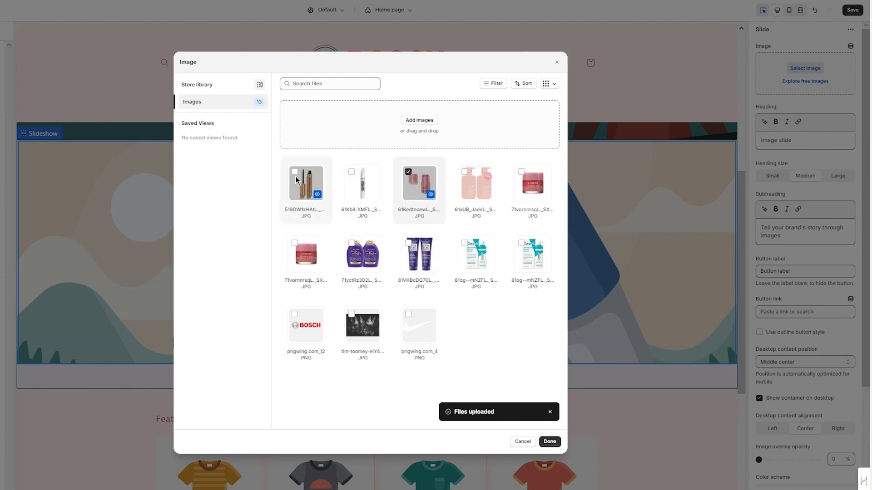
left_click(296, 180)
left_click(567, 453)
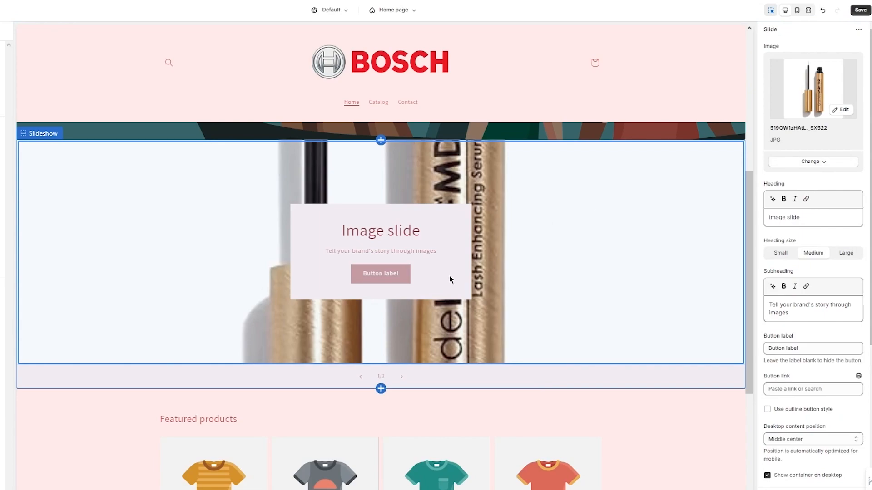
scroll(743, 292, "down", 2)
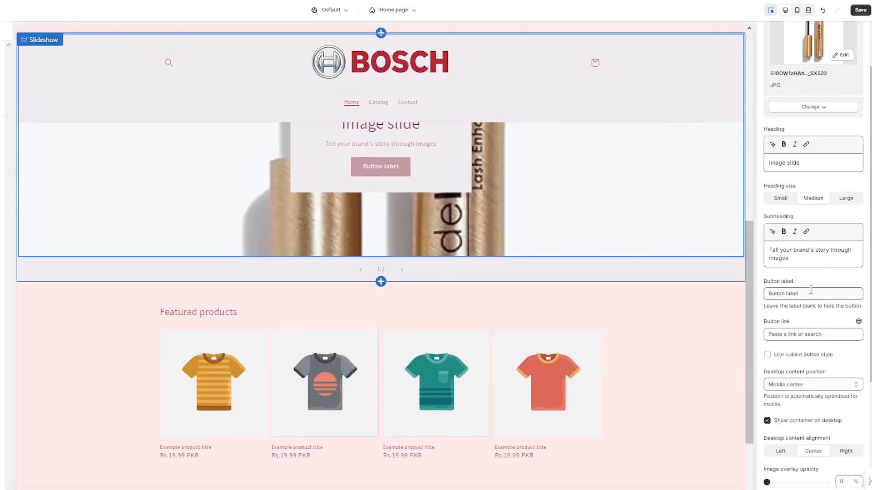
scroll(821, 202, "down", 4)
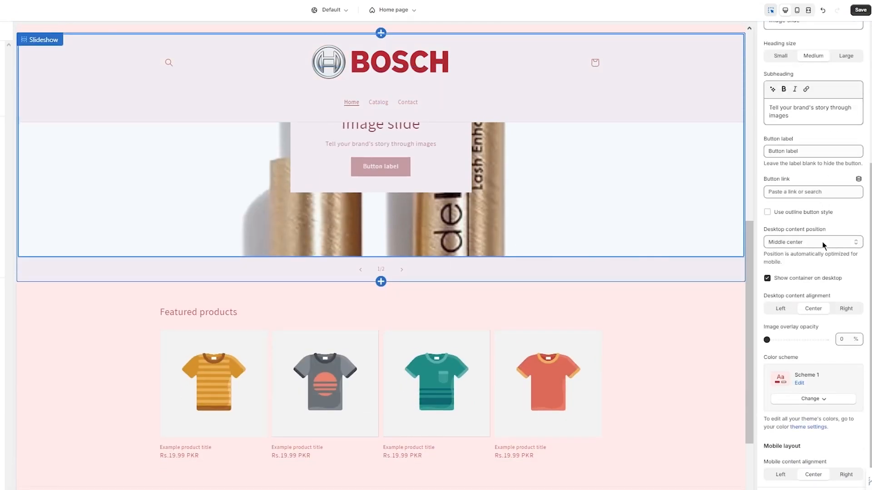
In the slideshow section's settings, turn off showing content below images on mobile and clear the slideshow description.
scroll(699, 296, "up", 5)
left_click(646, 366)
scroll(646, 366, "down", 3)
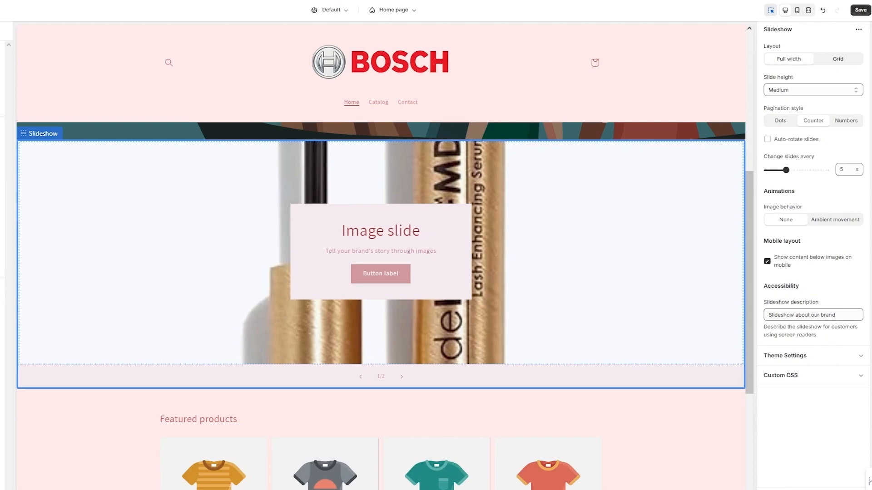
left_click(799, 91)
left_click(800, 91)
left_click(767, 261)
key("Tab")
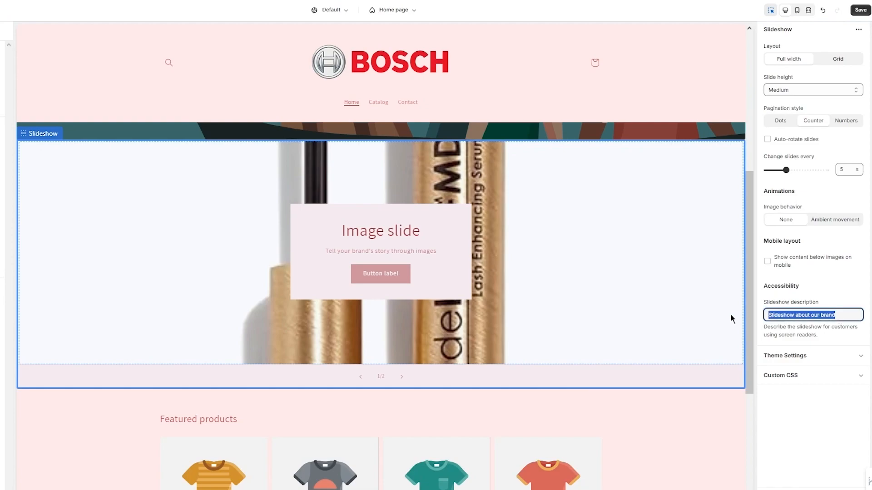
key("BackSpace")
left_click(821, 272)
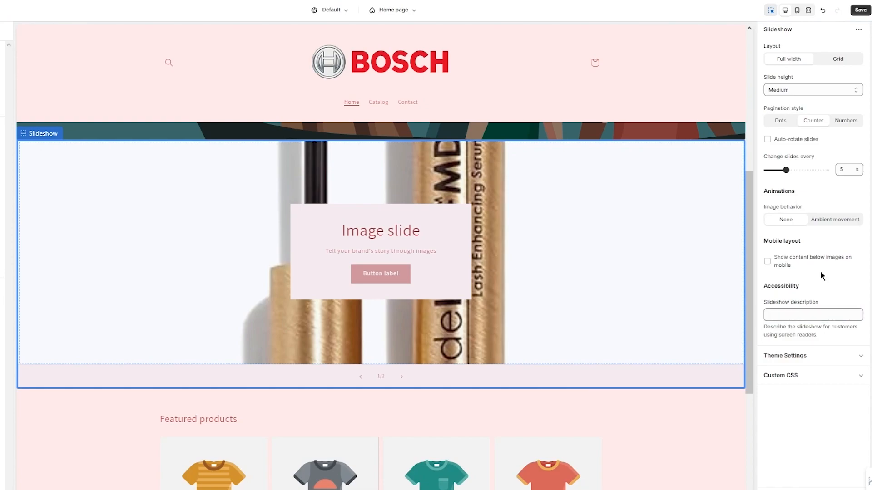
Look into the slideshow section's Theme Settings and Custom CSS options.
left_click(820, 356)
left_click(819, 362)
left_click(798, 375)
left_click(798, 374)
Clear the heading and the subheading of the slideshow's first slide.
left_click(446, 223)
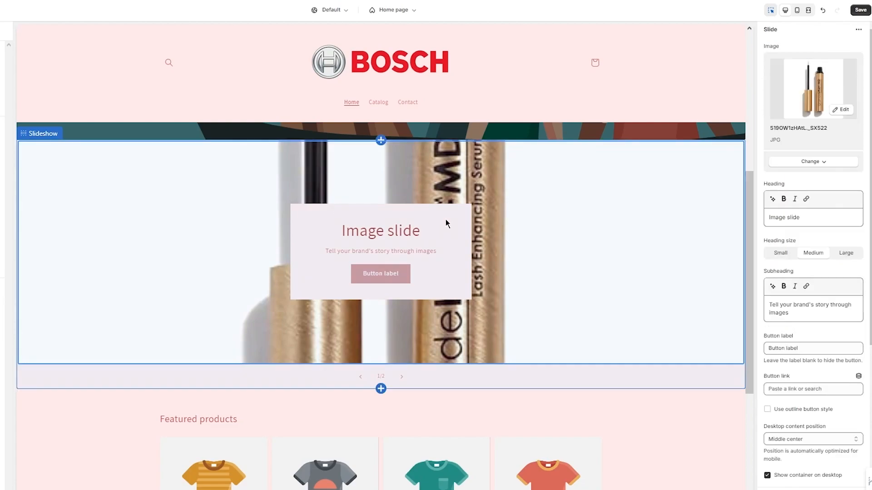
left_click_drag(816, 209, 729, 227)
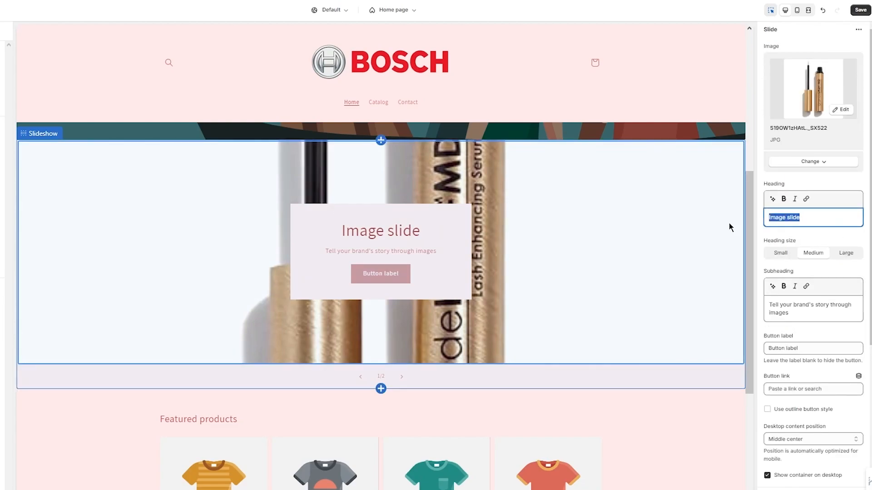
key("BackSpace")
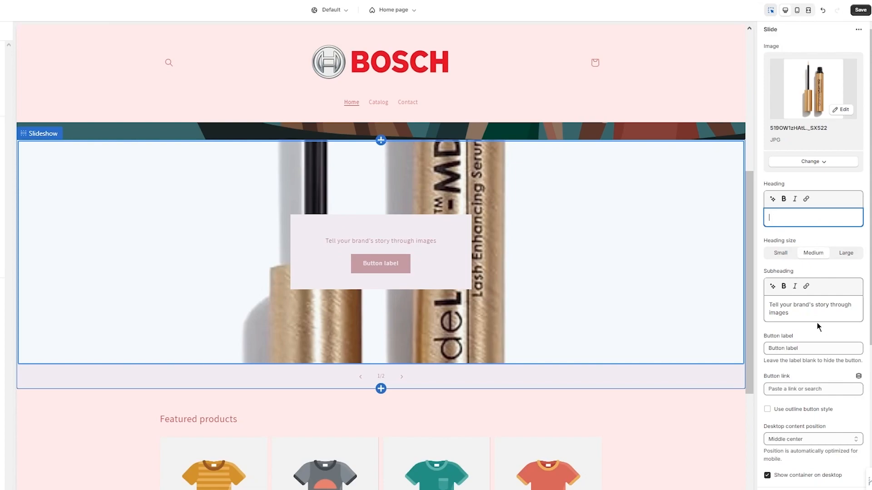
left_click_drag(817, 326, 684, 292)
key("BackSpace")
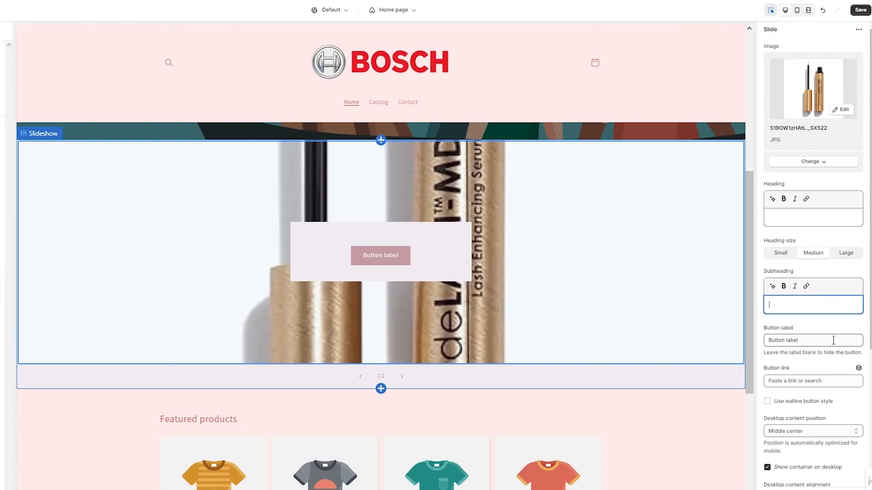
Try Scheme 2 as the first slide's color scheme and switch back to Scheme 1.
scroll(833, 340, "down", 3)
scroll(827, 332, "down", 2)
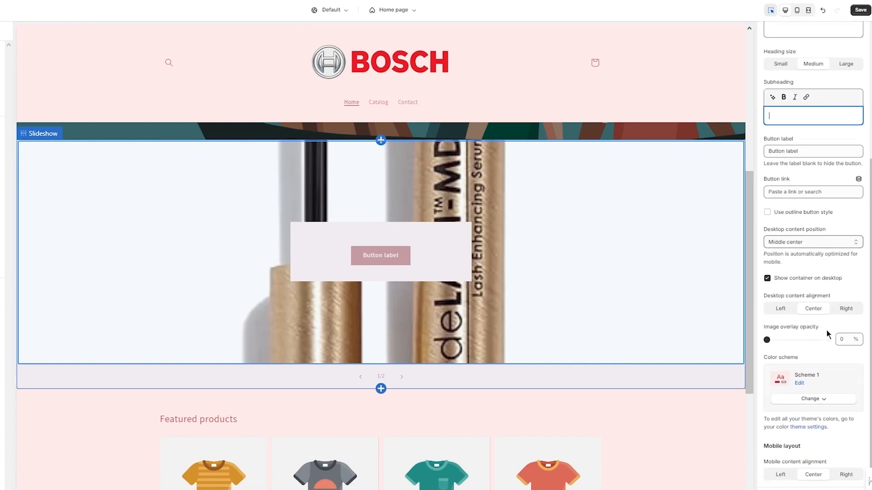
scroll(530, 255, "up", 3)
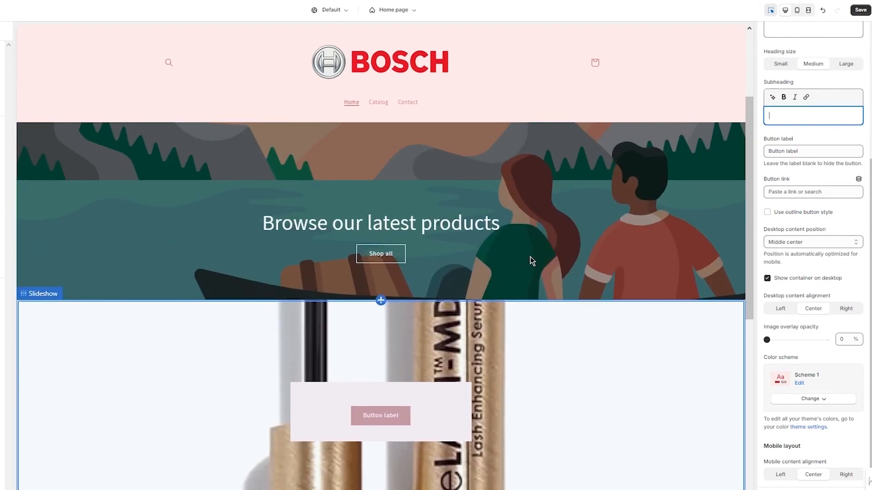
scroll(529, 303, "down", 2)
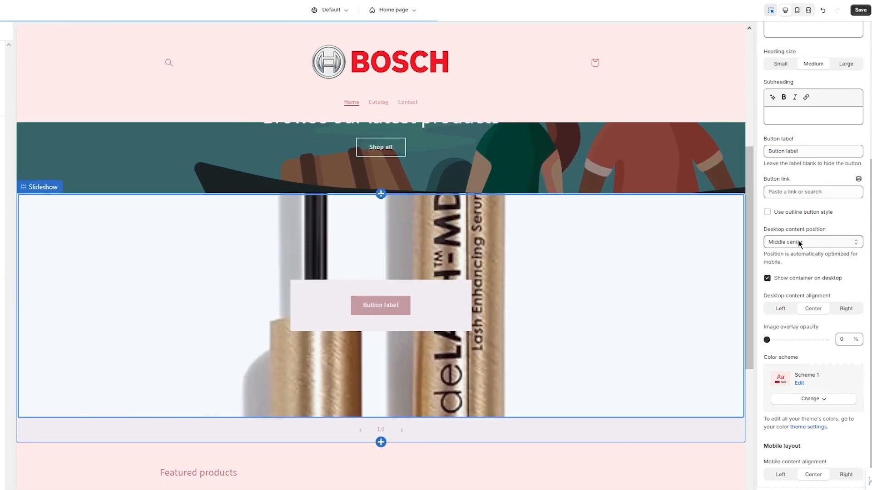
scroll(800, 238, "up", 4)
scroll(800, 192, "down", 3)
scroll(800, 192, "down", 1)
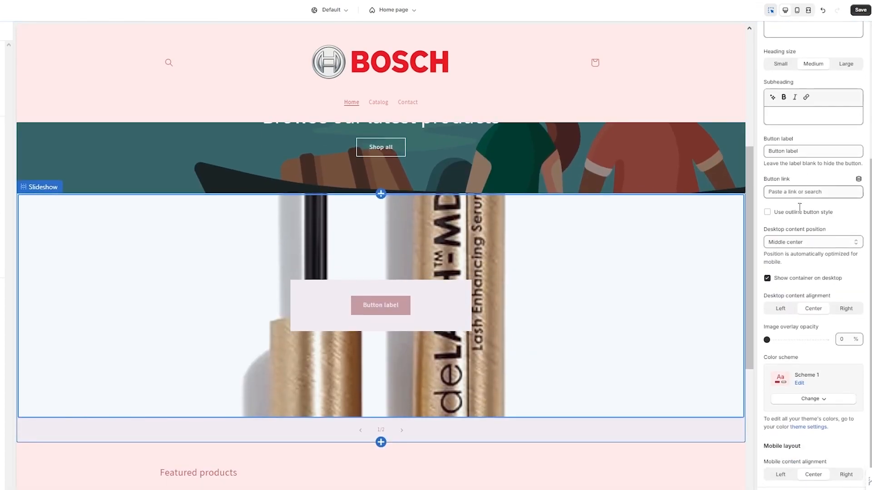
left_click(822, 399)
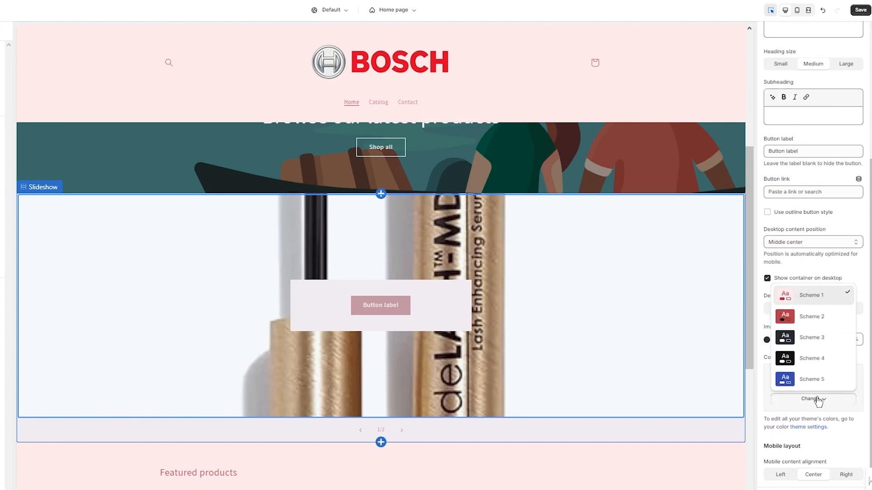
left_click(813, 316)
left_click(810, 397)
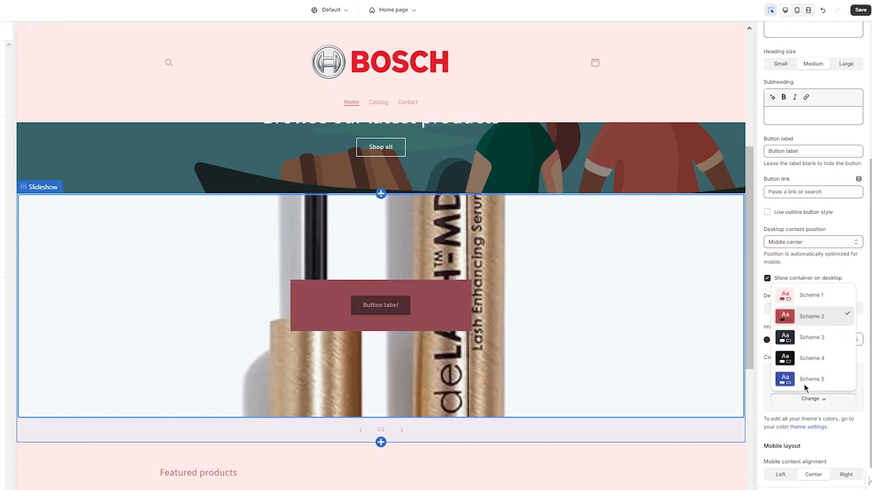
left_click(817, 302)
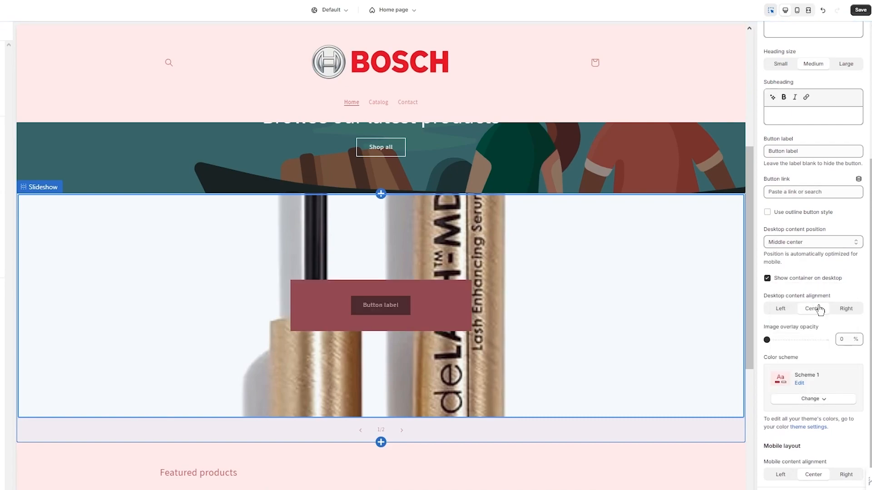
Hide the first slide's container on desktop and replace its image with the shampoo picture 71yctRz302L._SX466 from the store library.
left_click(784, 280)
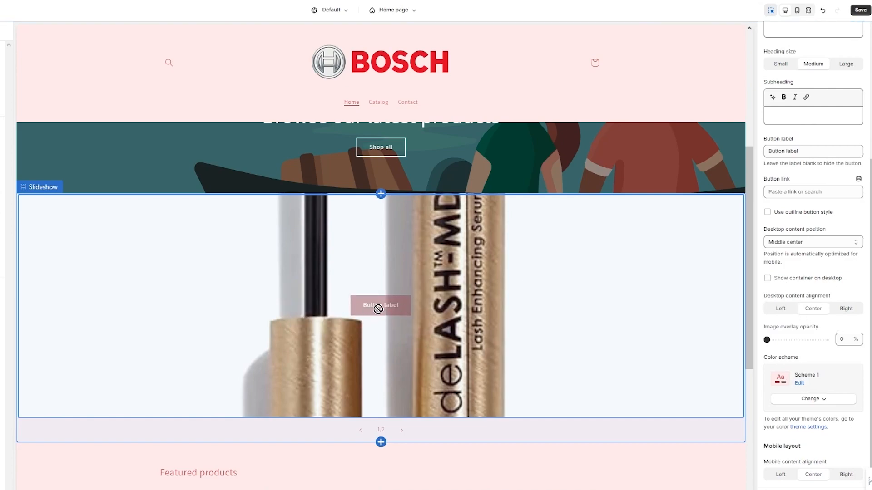
scroll(800, 211, "up", 5)
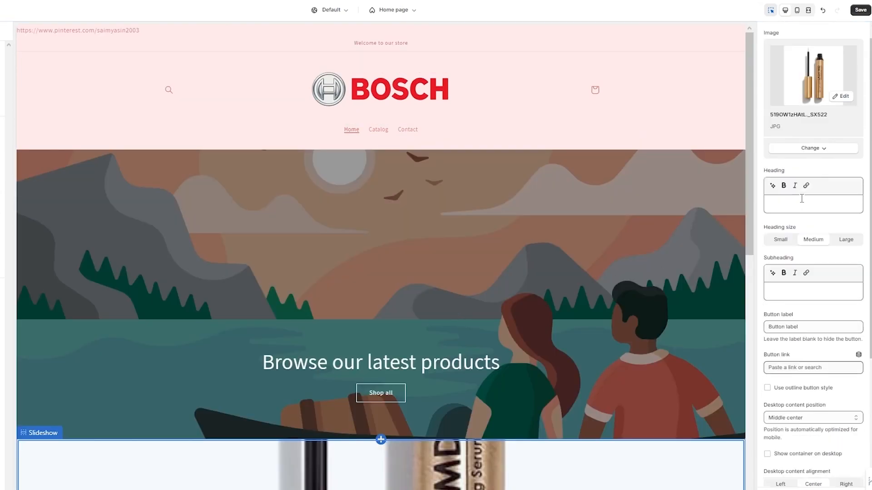
left_click(801, 161)
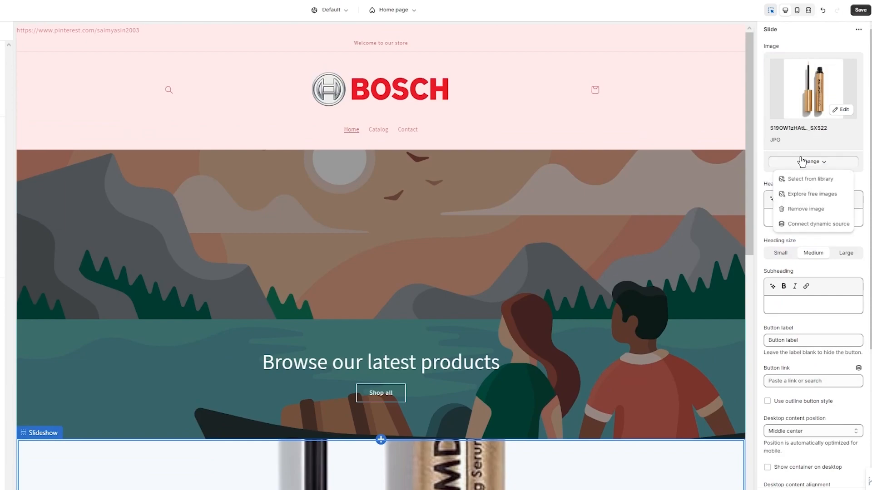
left_click(813, 181)
left_click(350, 175)
left_click(403, 170)
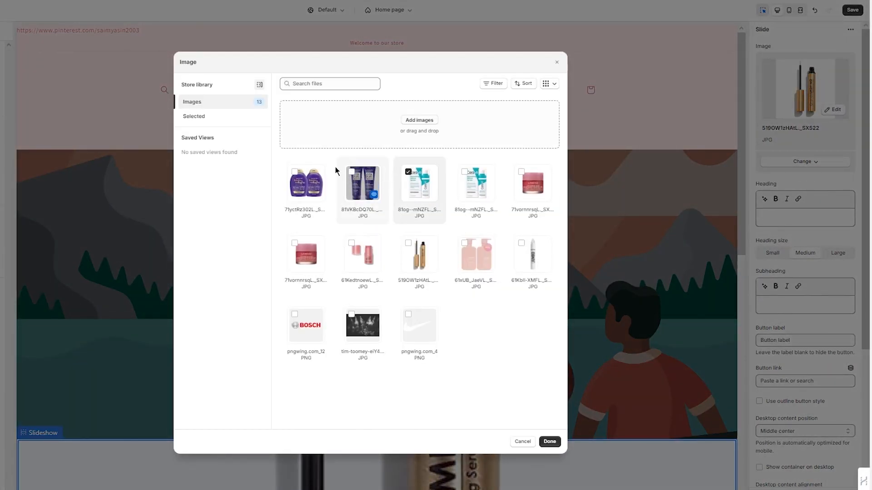
left_click(411, 248)
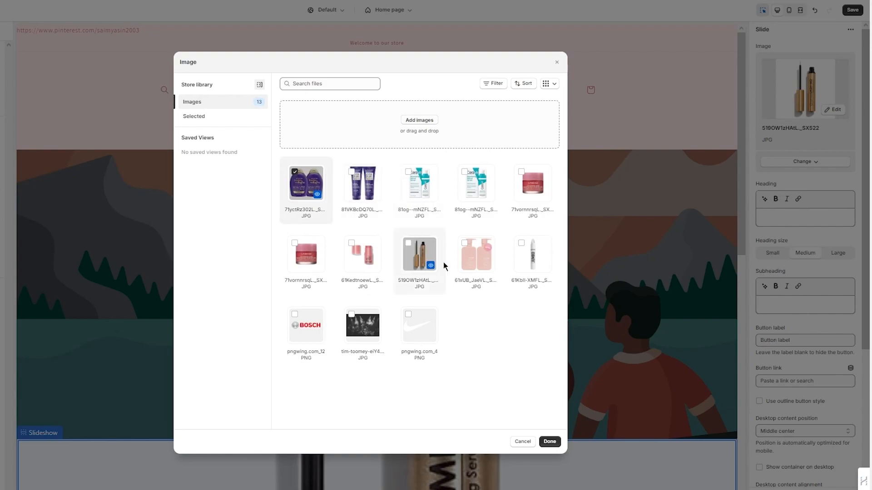
left_click(549, 442)
scroll(505, 406, "down", 7)
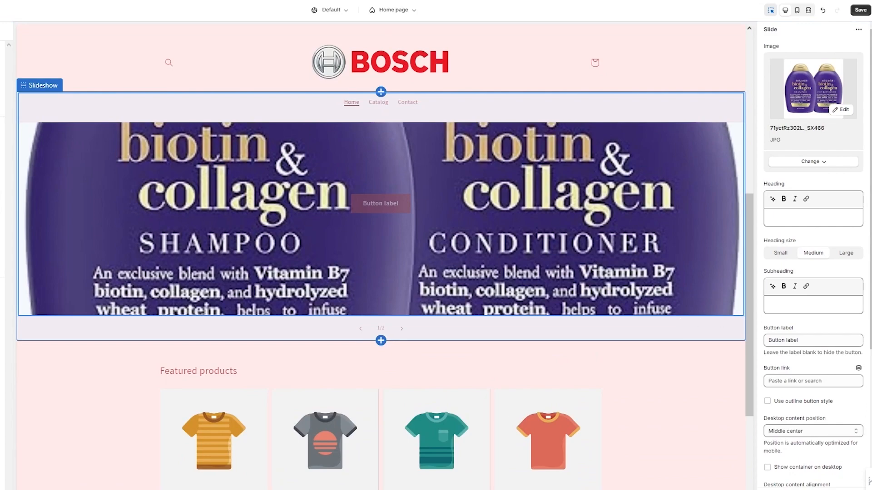
scroll(393, 249, "down", 3)
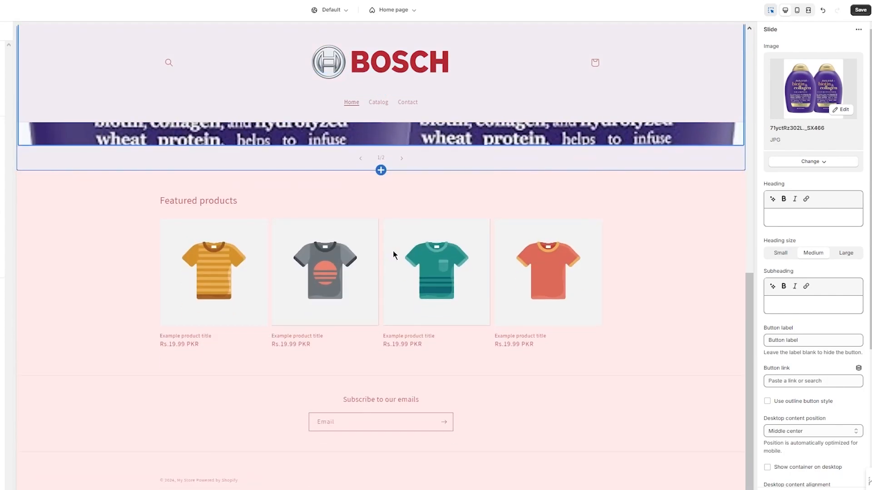
scroll(394, 250, "up", 10)
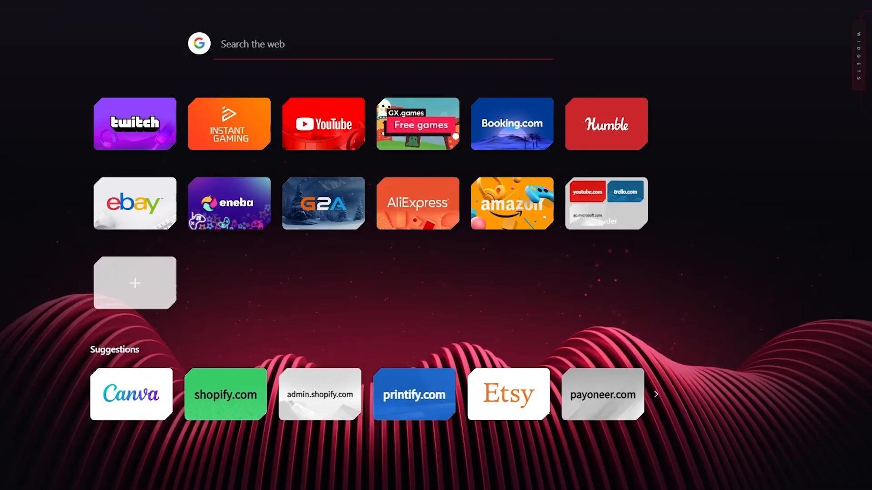
Switch to Canva at canva.com, search the design types for "image banner" and create a 1000 × 250 px Canvas Banner.
type("canva.com/")
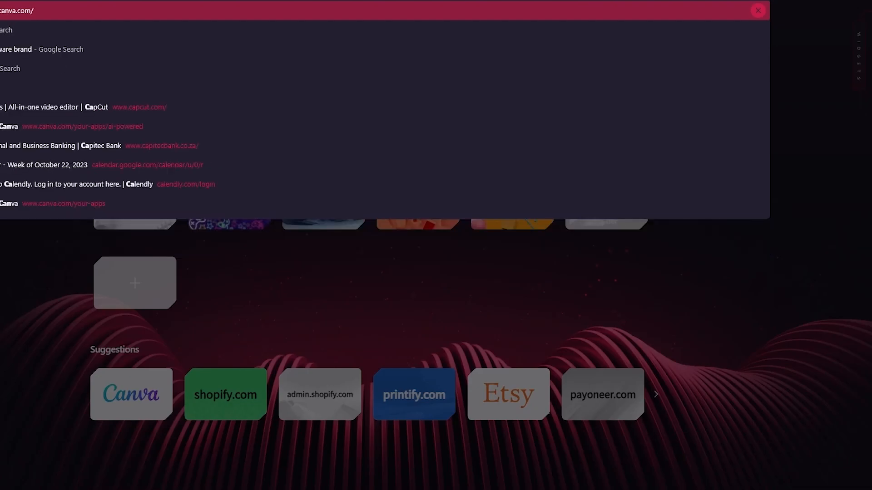
key("Return")
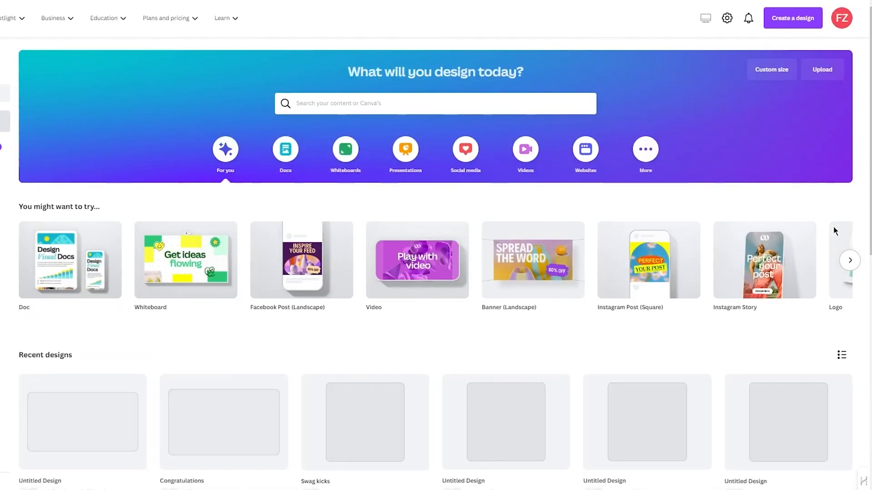
left_click(777, 19)
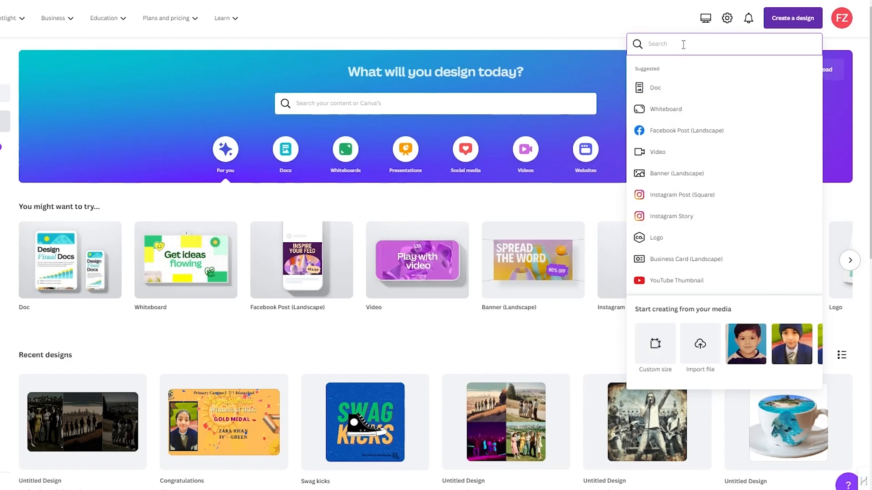
type("image")
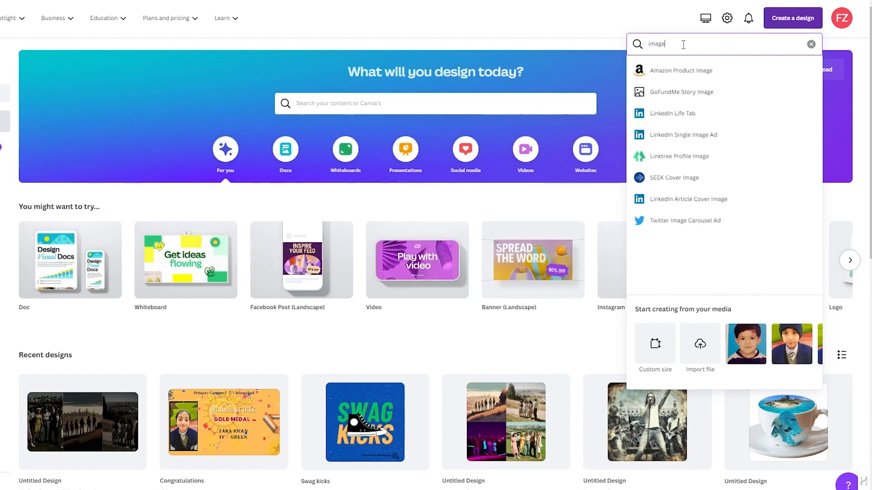
type(" v")
type("r")
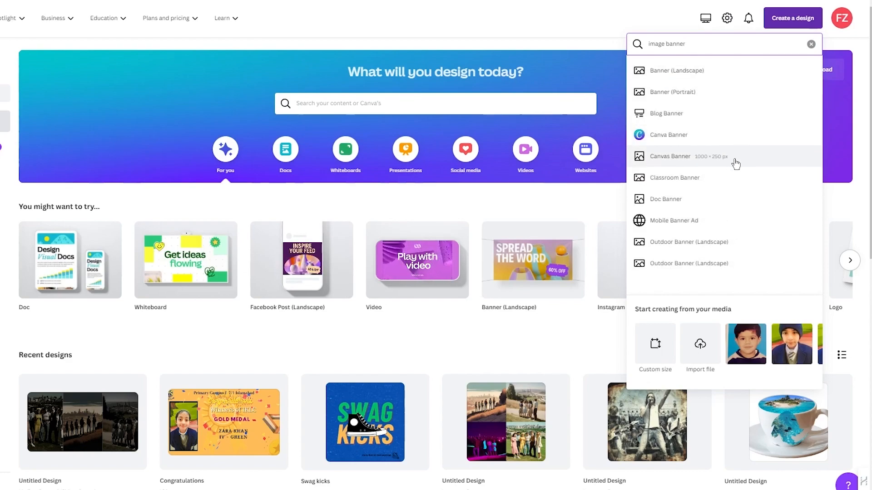
left_click(752, 164)
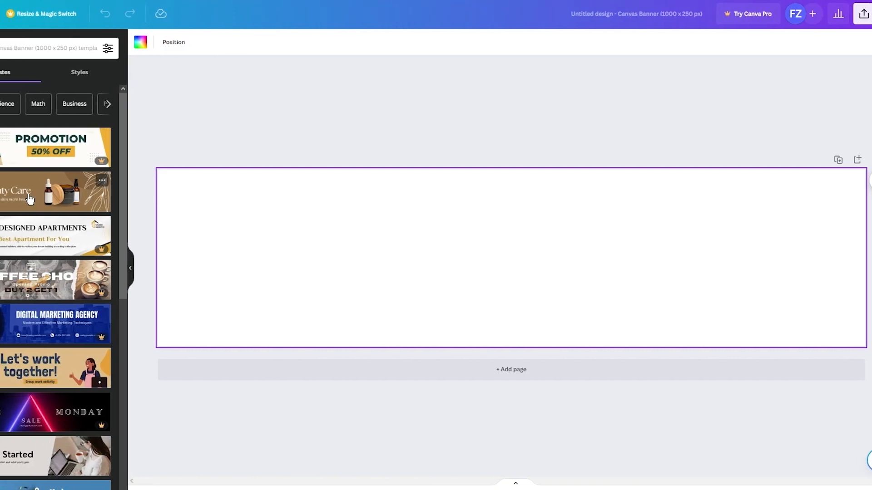
Apply the Brown and White Simple Beauty Care template and change the banner's background color to light pink.
left_click(7, 198)
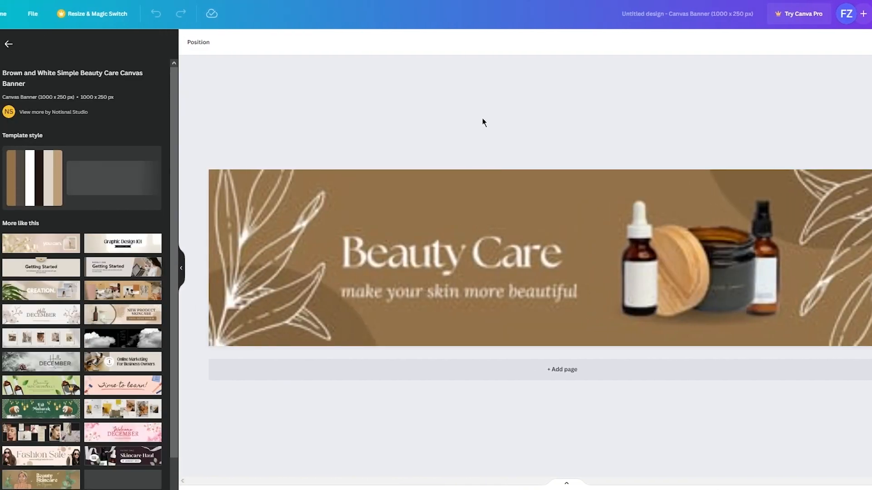
left_click(452, 188)
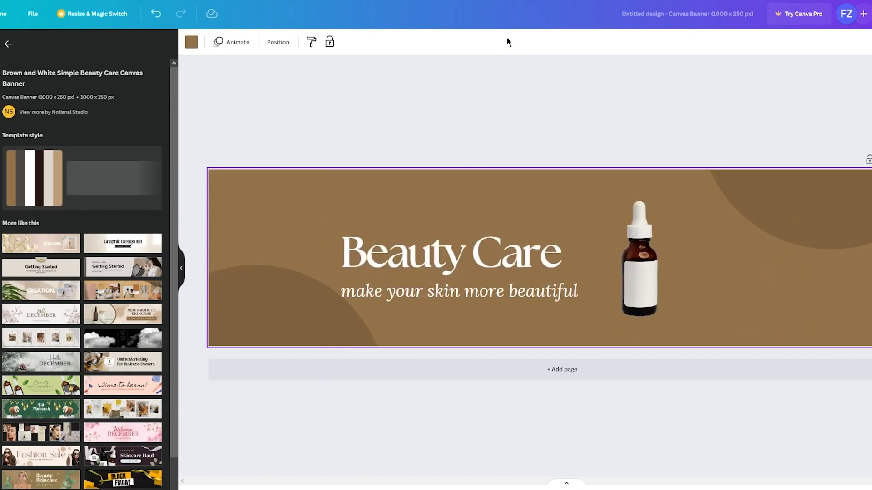
left_click(191, 42)
left_click(64, 390)
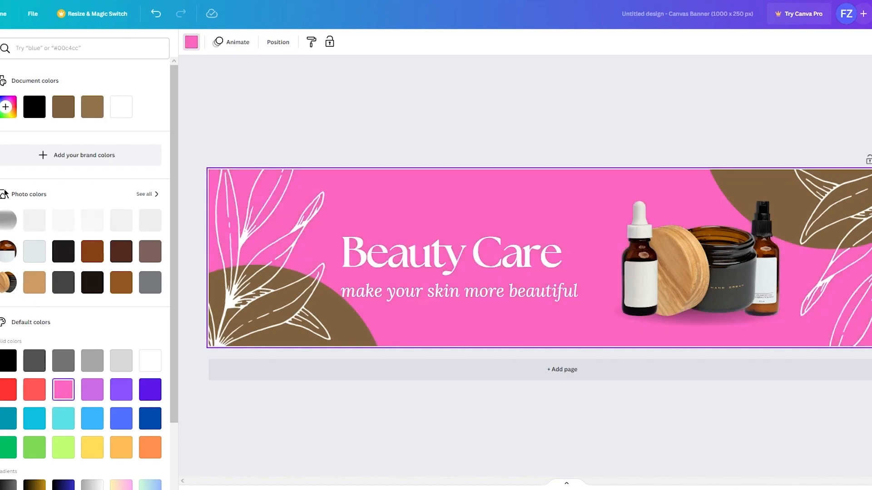
left_click(10, 117)
left_click_drag(84, 160, 44, 158)
left_click(372, 107)
Recolor the brown round shape in the banner's lower-left corner to dark red #AD3F30.
left_click(312, 299)
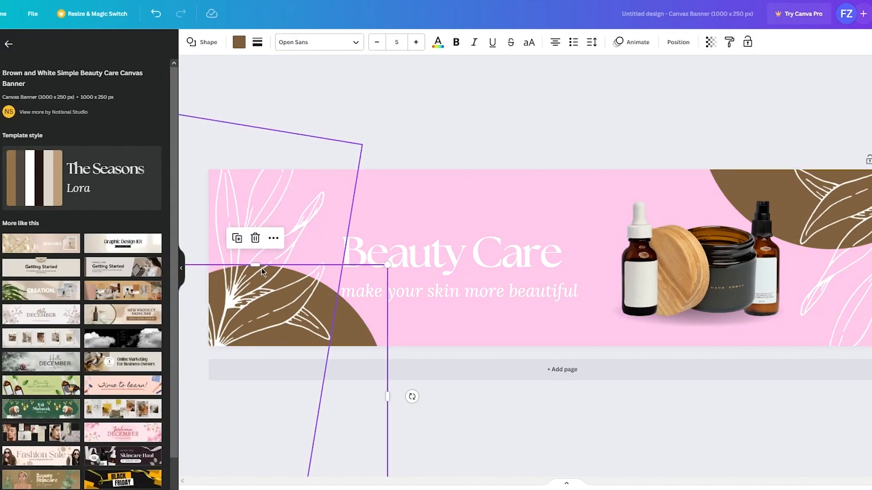
left_click(239, 43)
left_click(6, 107)
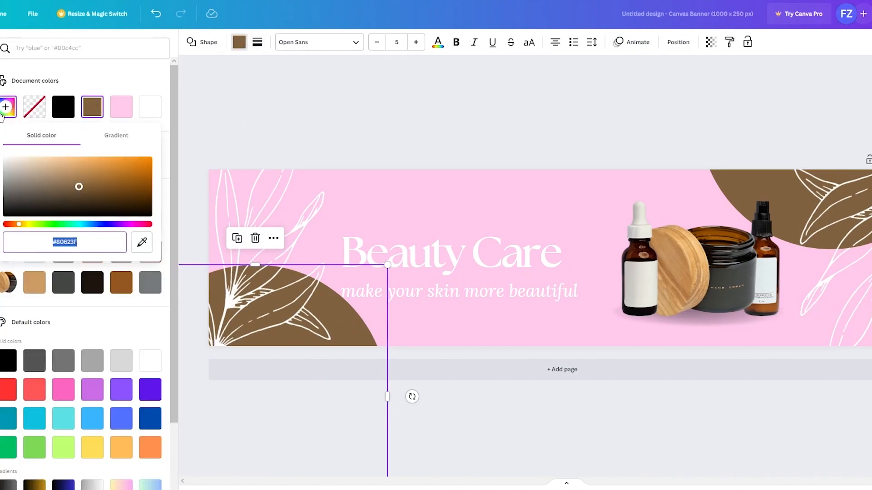
left_click_drag(79, 187, 100, 181)
left_click_drag(19, 224, 11, 224)
left_click_drag(130, 169, 110, 176)
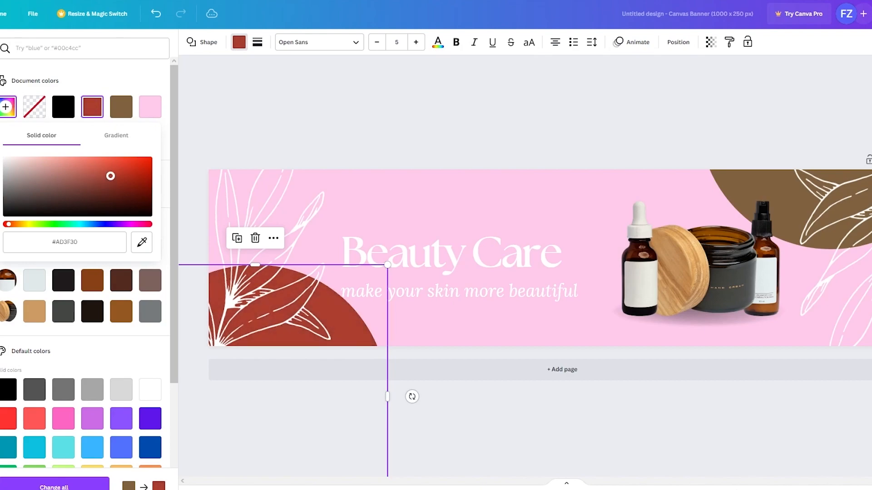
left_click(501, 145)
Recolor the brown round shape in the banner's upper-right corner to the dark red already used in the design.
left_click(754, 182)
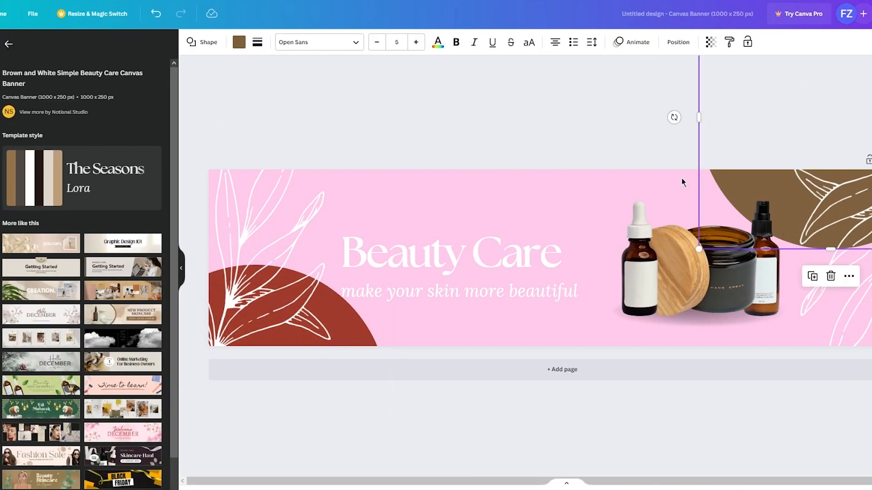
left_click(238, 42)
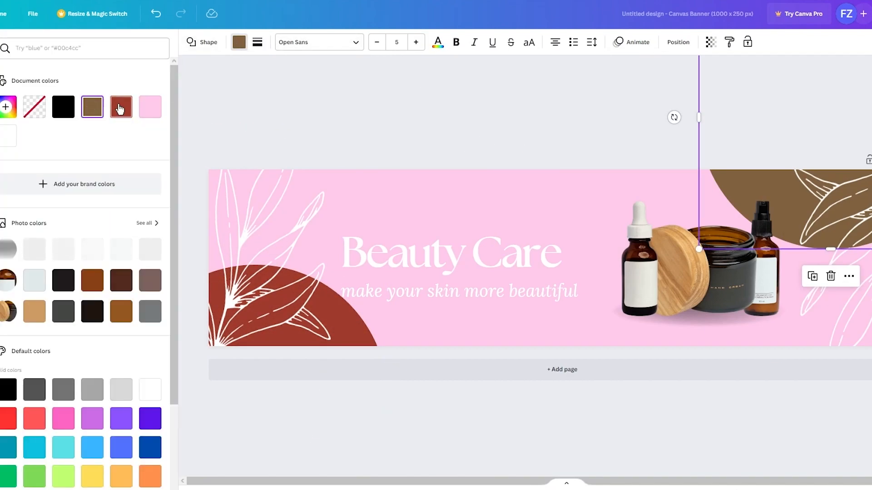
left_click(121, 105)
left_click(355, 107)
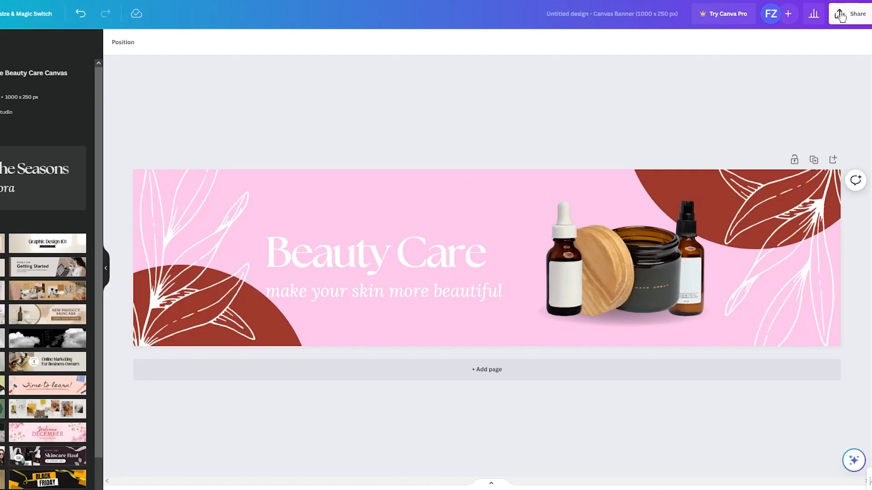
Download the finished banner design as a PNG file.
left_click(840, 14)
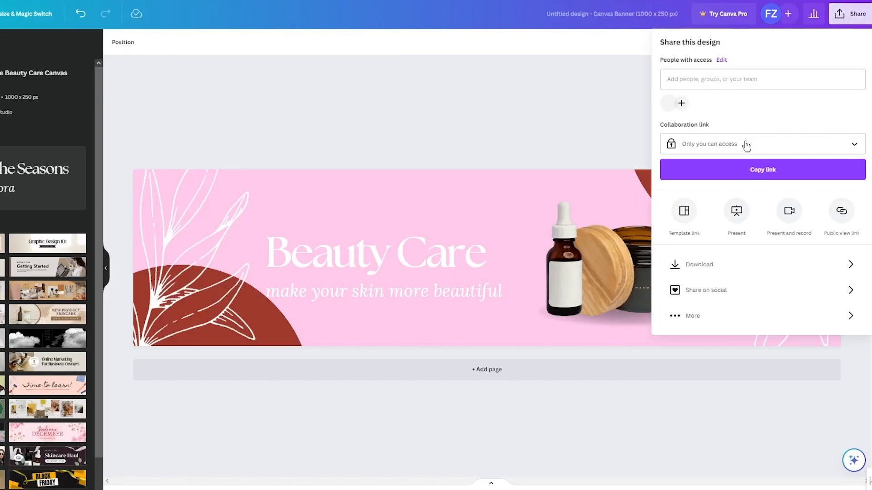
left_click(724, 267)
left_click(735, 86)
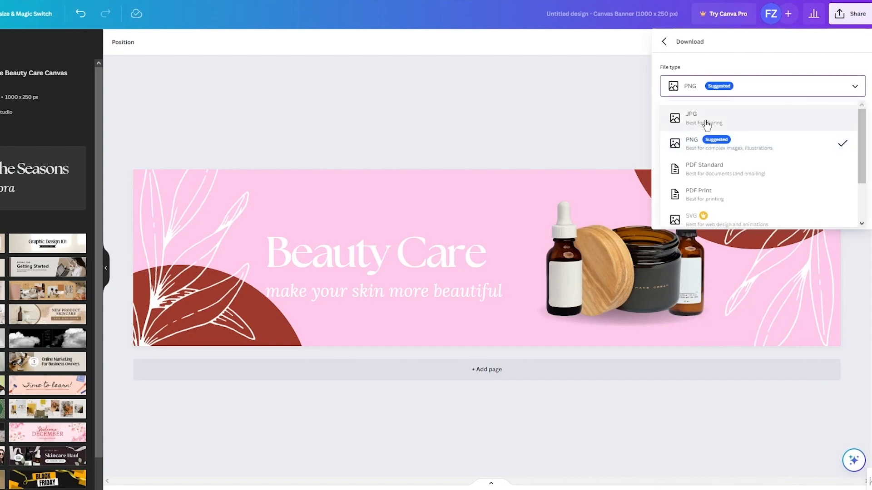
left_click(733, 149)
left_click(724, 209)
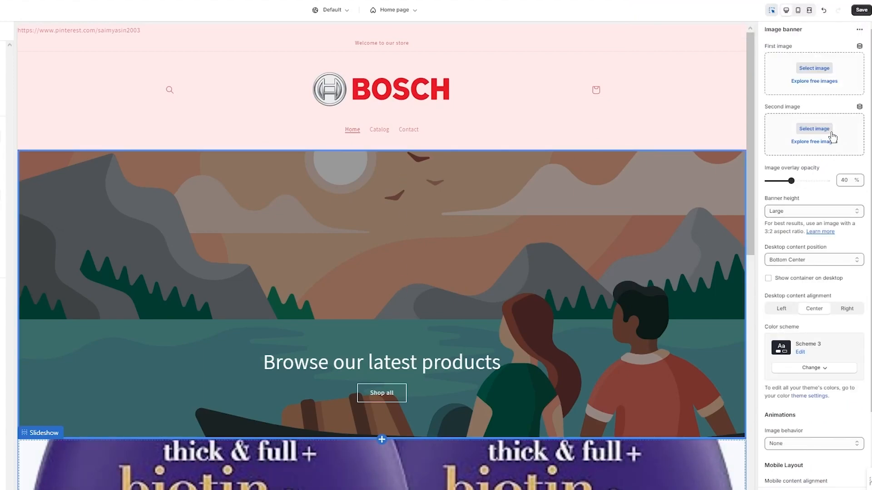
In the Shopify theme editor, upload the downloaded banner Untitled_design_16 and set it as the image banner's first image.
left_click(823, 69)
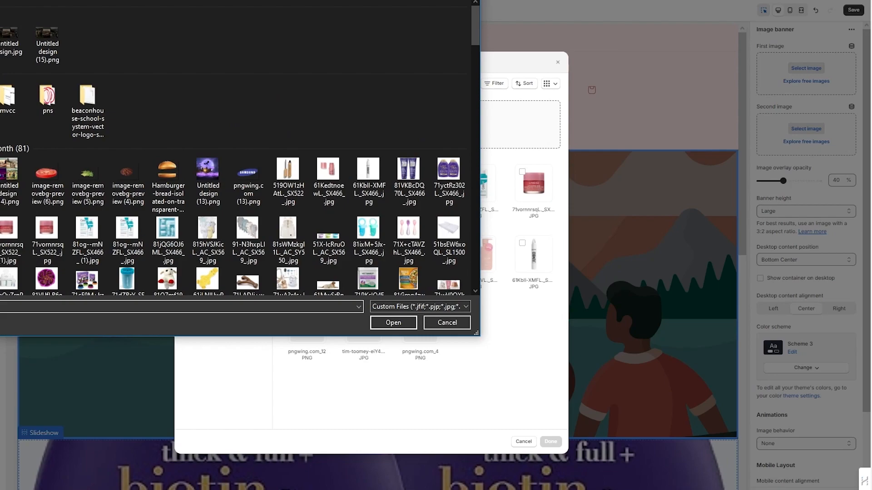
double_click(3, 39)
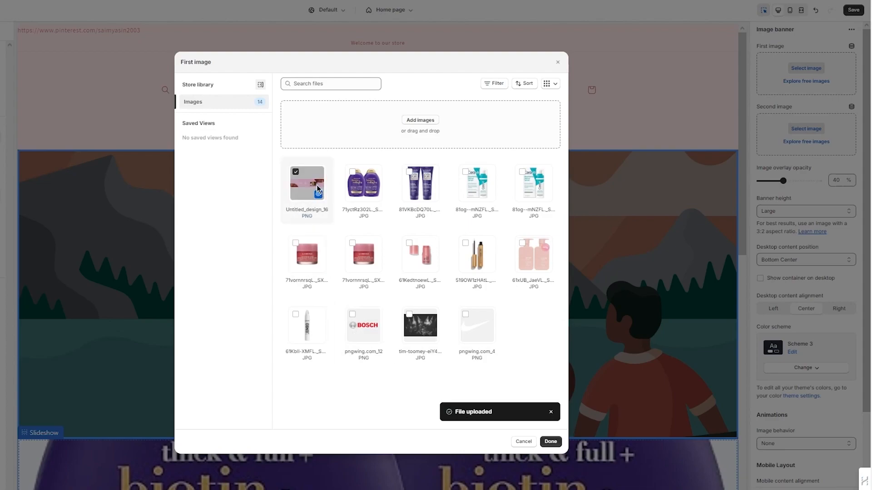
left_click(550, 442)
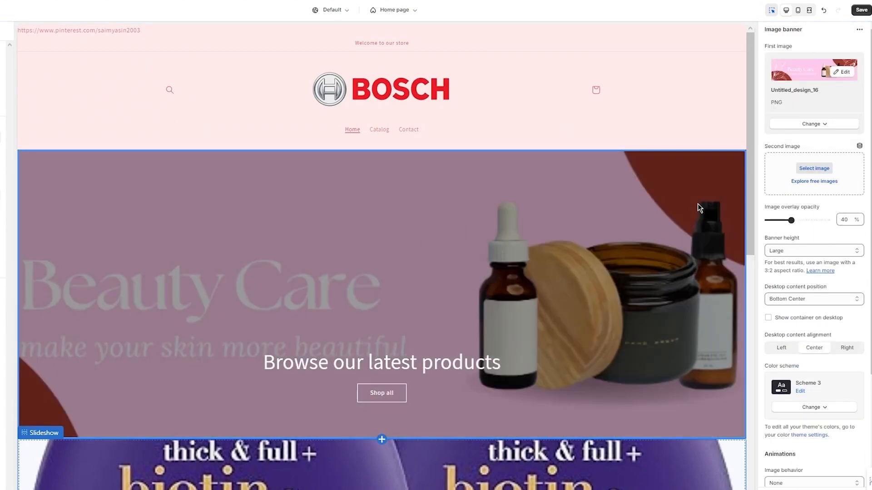
Set the image banner's overlay opacity to 60% and check the banner in the home page preview.
left_click_drag(791, 221, 826, 220)
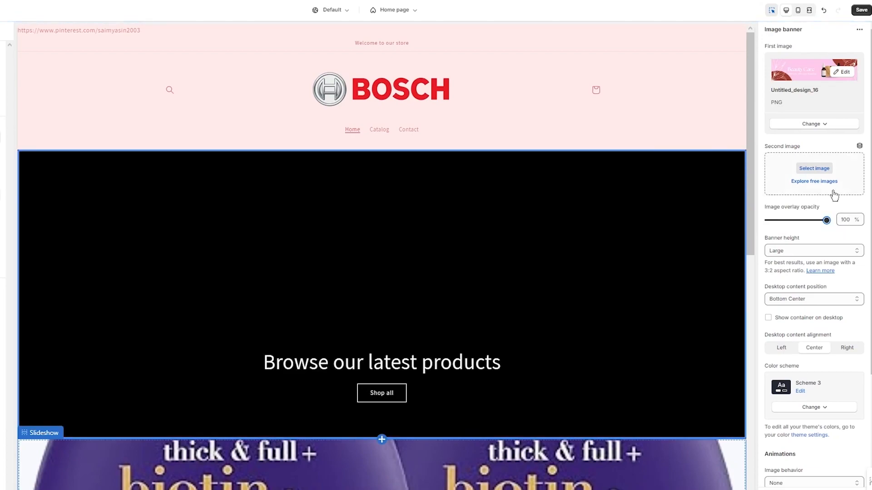
left_click_drag(816, 227, 803, 220)
scroll(480, 118, "down", 11)
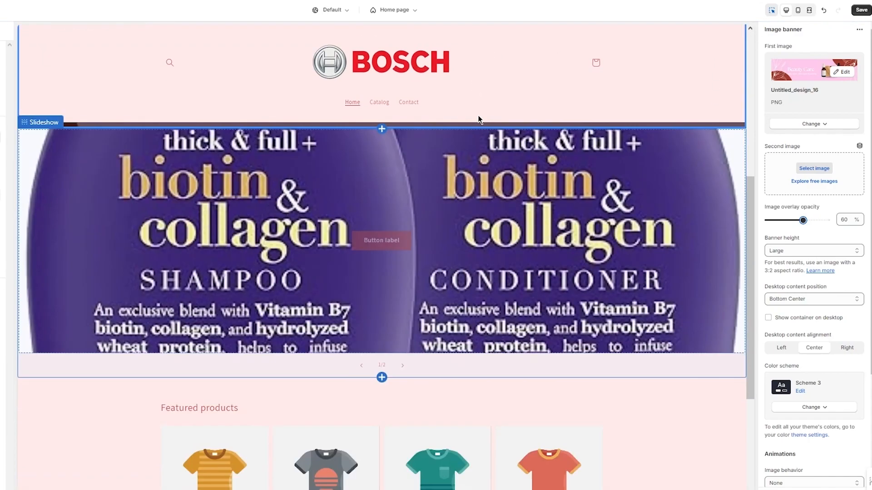
scroll(486, 113, "up", 11)
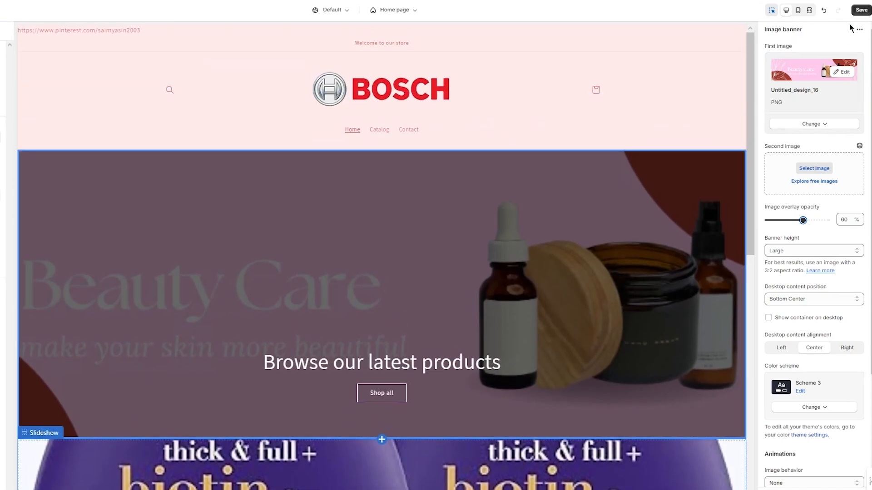